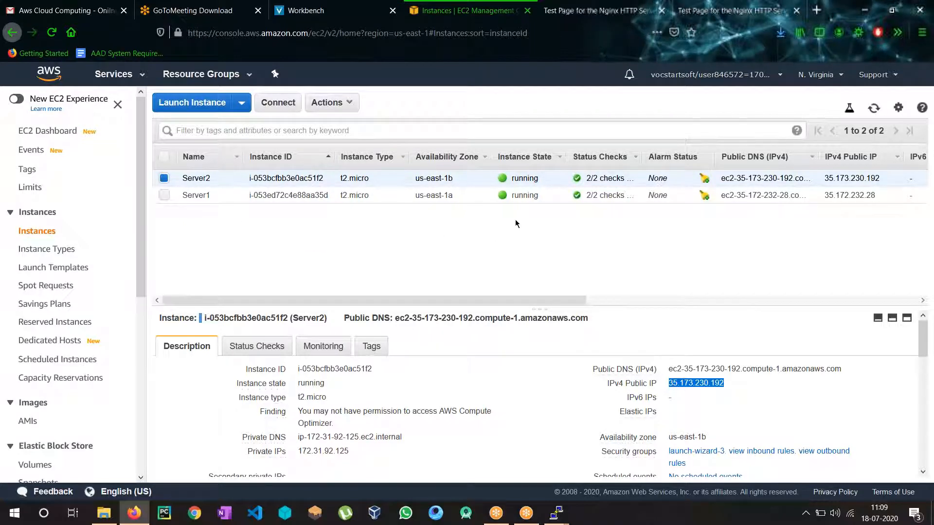
Try to open the EC2 load balancers list
click(712, 32)
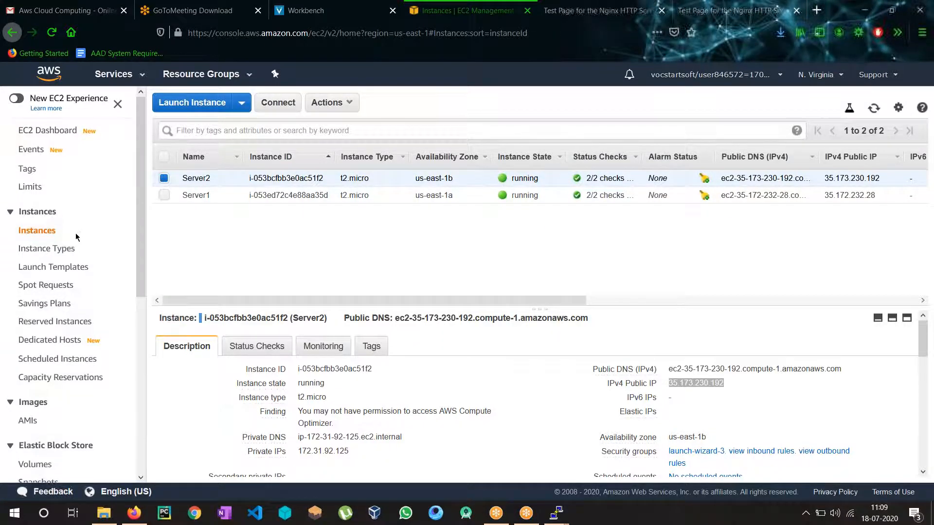
scroll(72, 228, down, 2)
scroll(70, 224, down, 2)
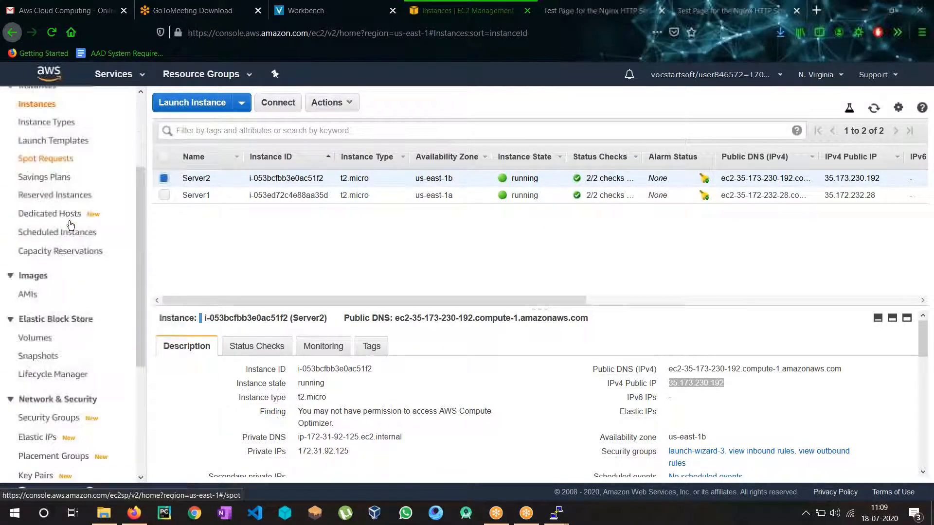
scroll(70, 224, down, 4)
scroll(69, 223, down, 2)
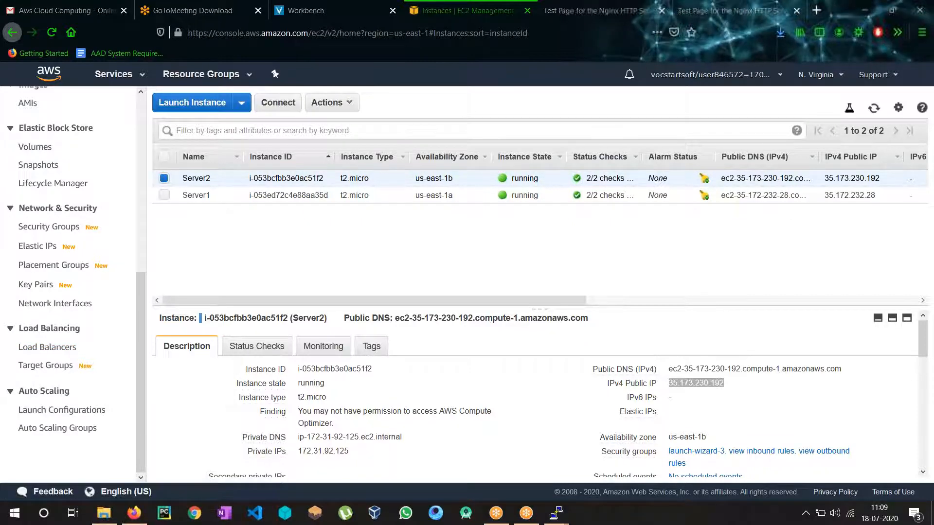
click(58, 349)
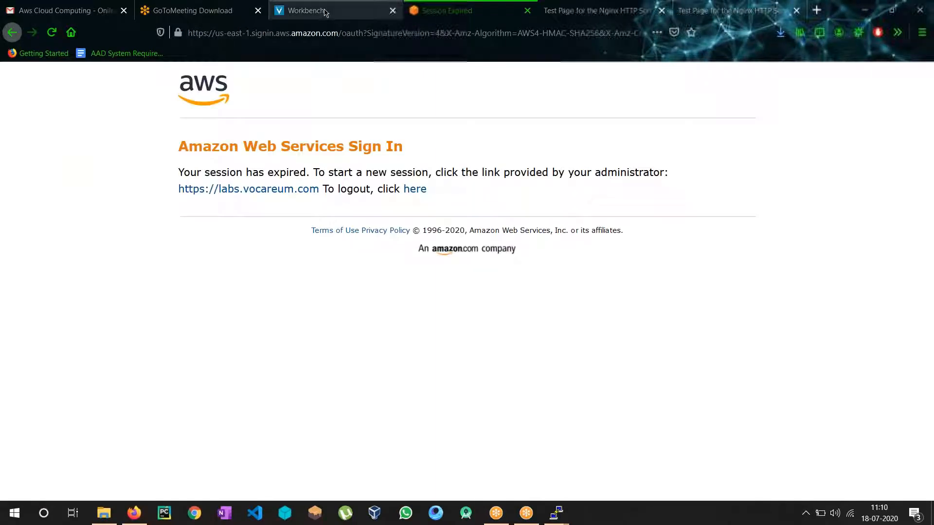
Switch to the Vocareum Workbench page, reload it and launch a fresh AWS Console session
click(327, 14)
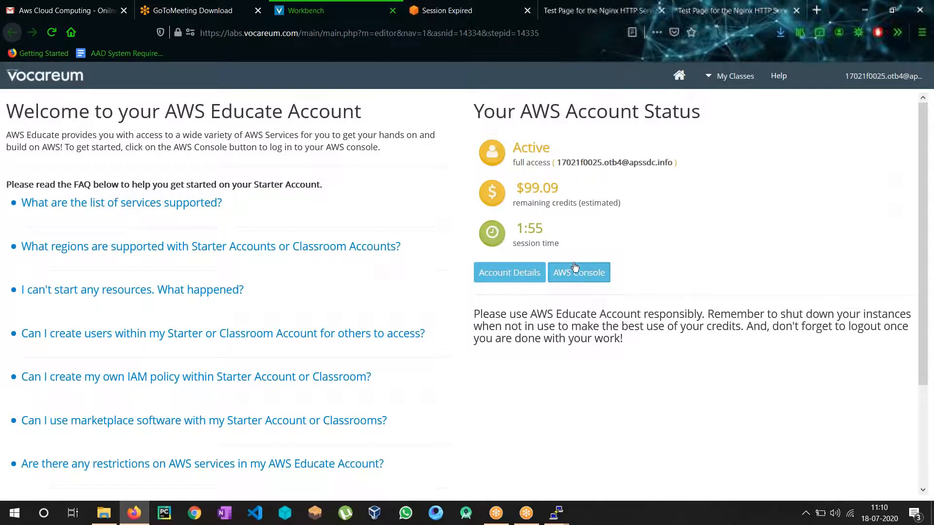
click(51, 33)
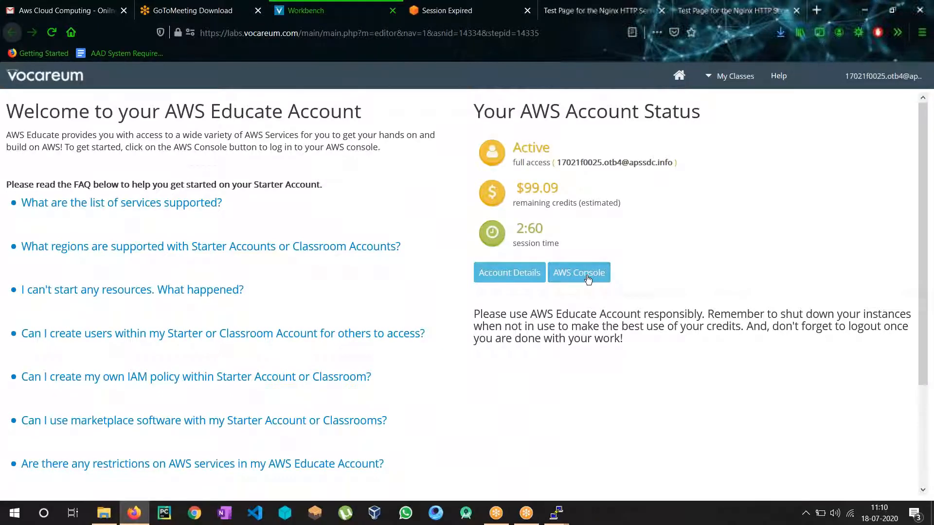
click(578, 273)
click(482, 18)
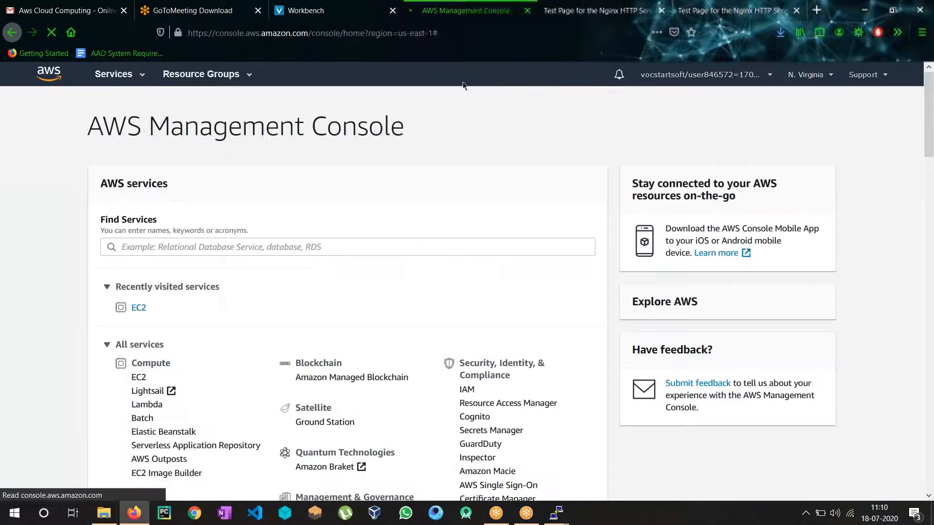
Open the EC2 service and go to its target groups list under Load Balancing
click(138, 308)
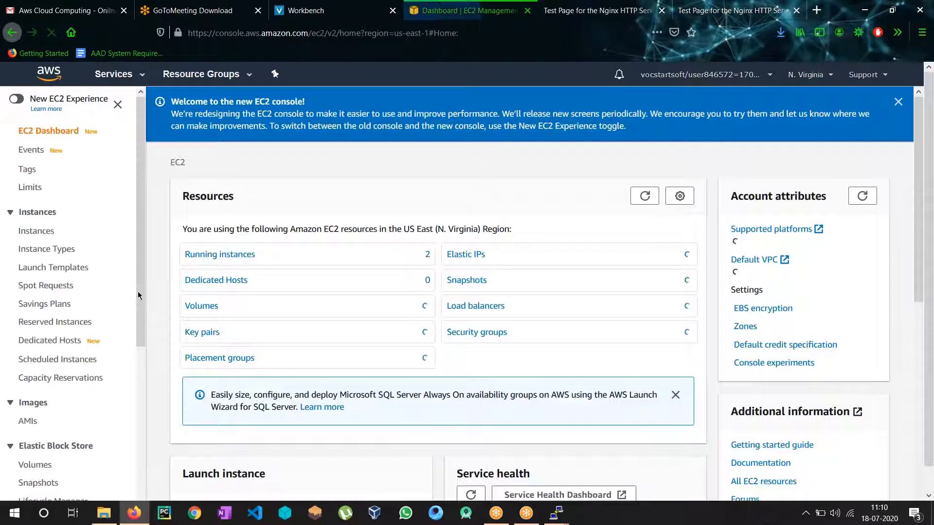
scroll(136, 301, down, 6)
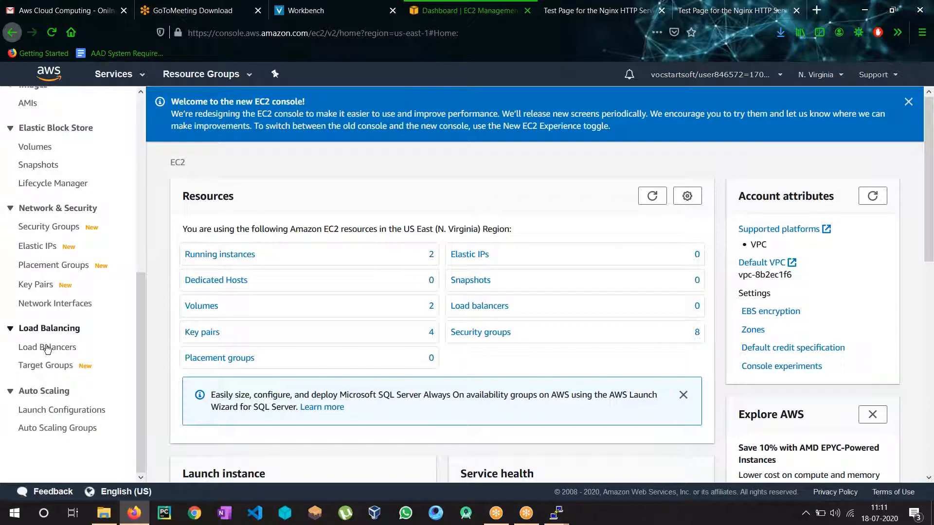
click(47, 347)
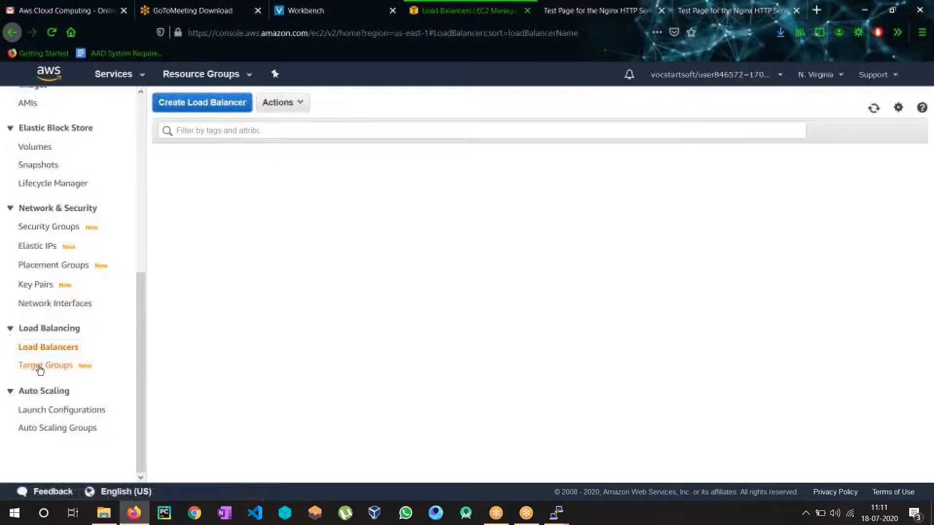
click(40, 368)
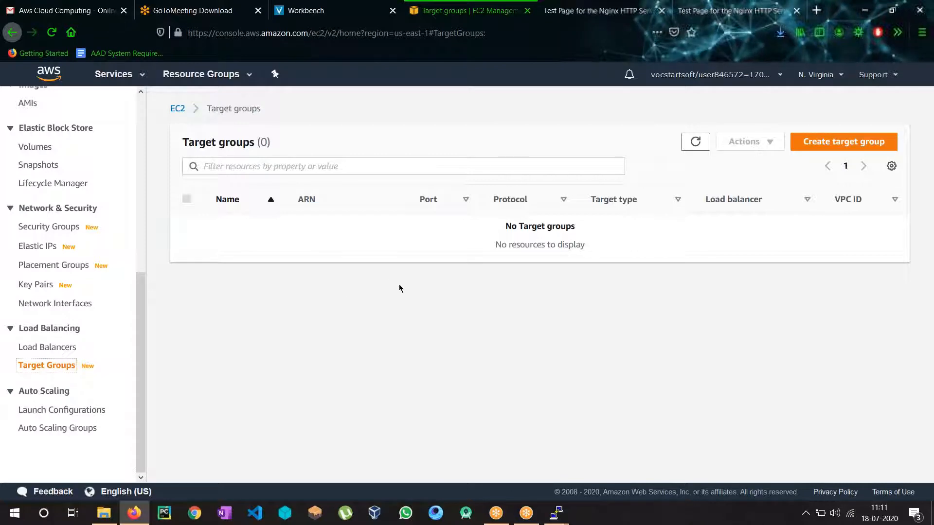
Start creating a target group of type Instances and name it LoadBalancer
click(862, 149)
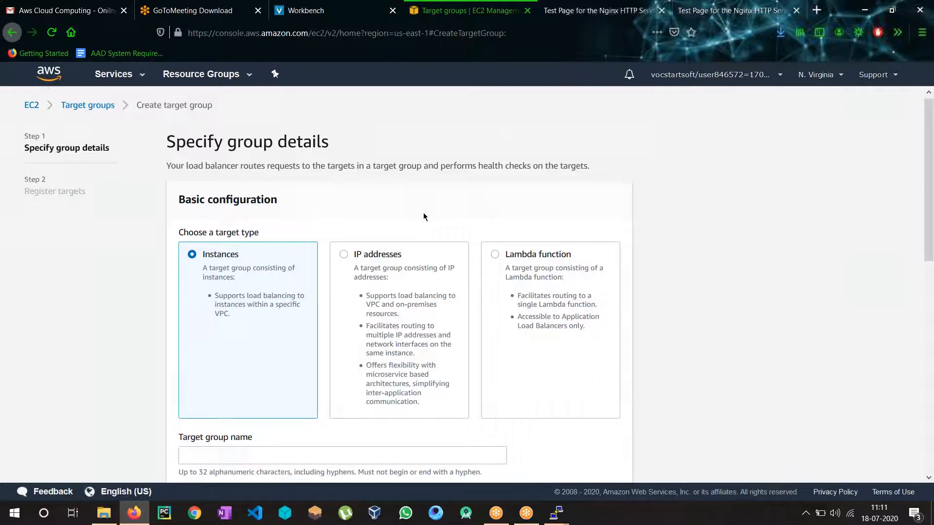
scroll(423, 214, down, 2)
click(255, 395)
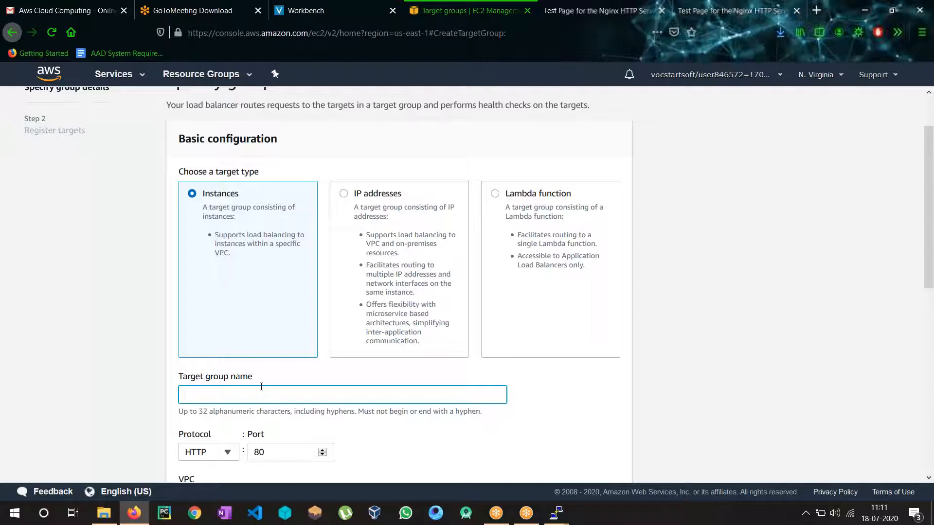
text(Load)
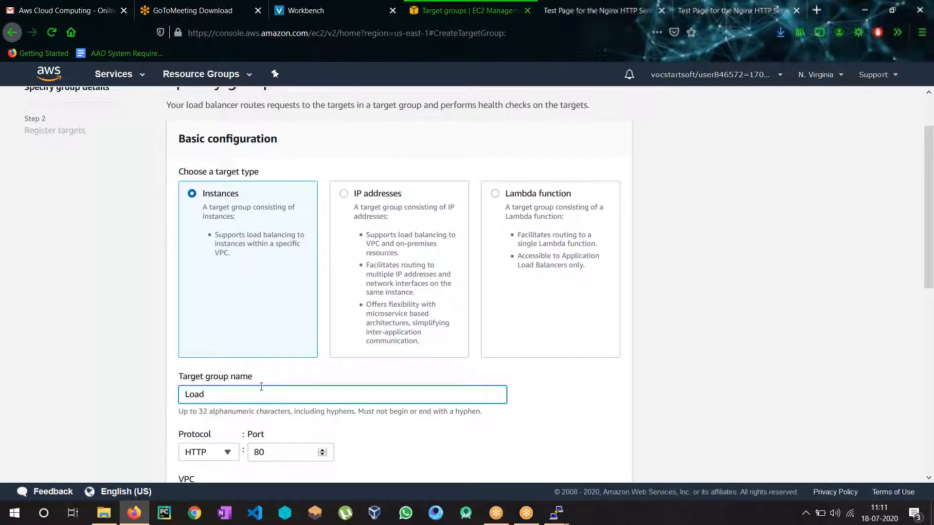
text(Balancer)
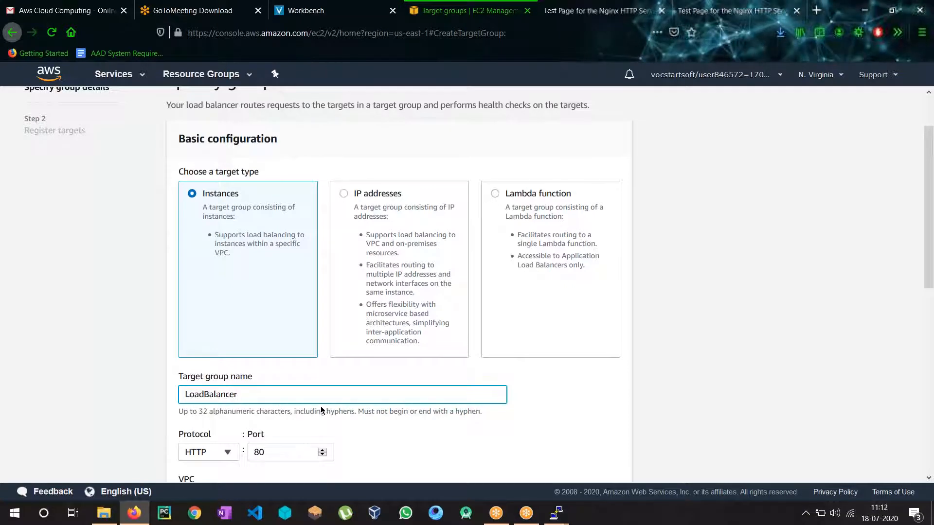
Review the protocol, port, VPC and health check settings, keep the defaults and continue to target registration
scroll(320, 364, down, 2)
scroll(320, 364, down, 2)
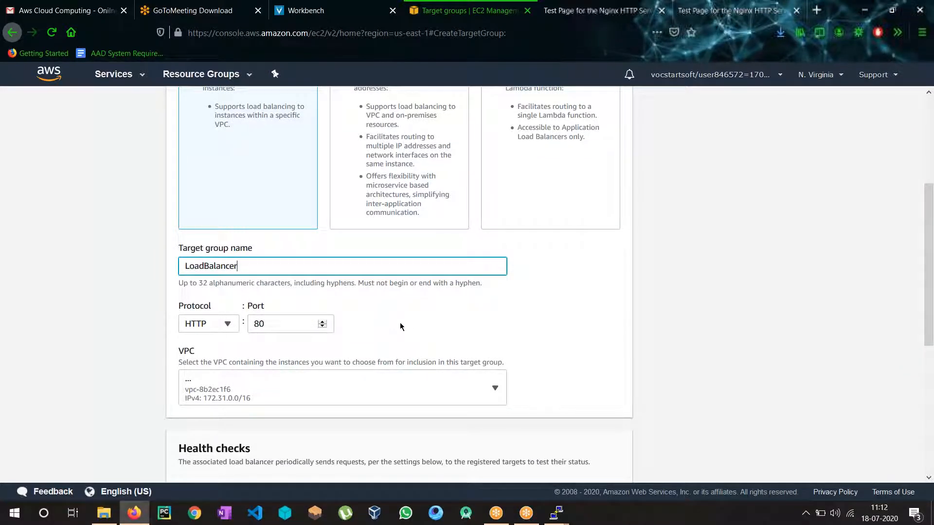
click(673, 24)
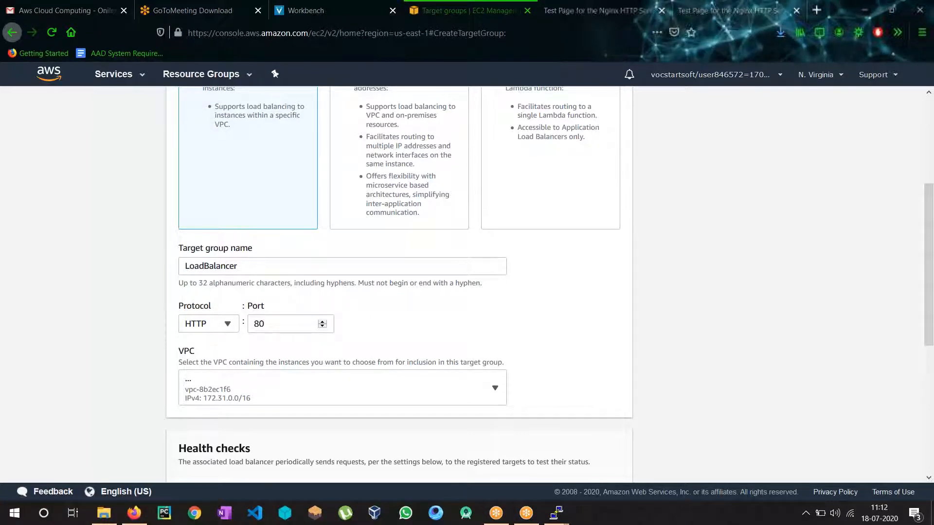
scroll(294, 374, down, 3)
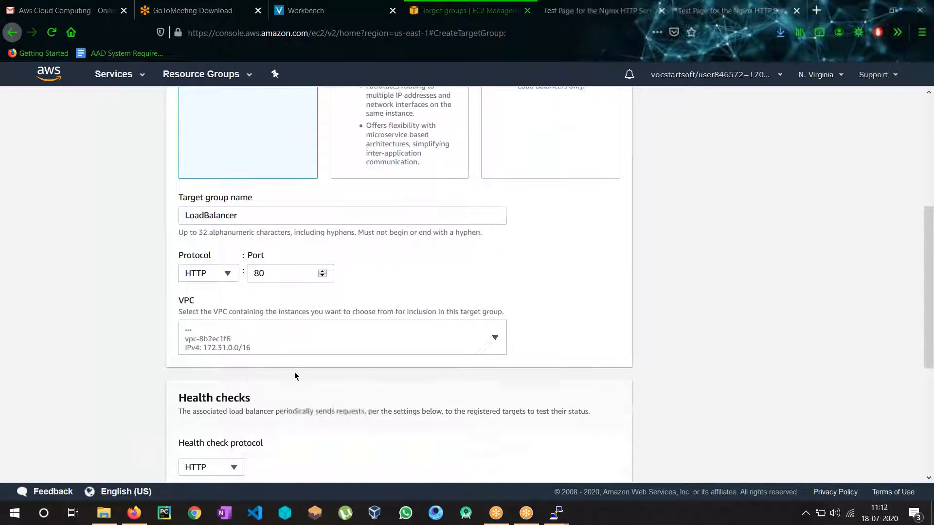
scroll(294, 373, down, 2)
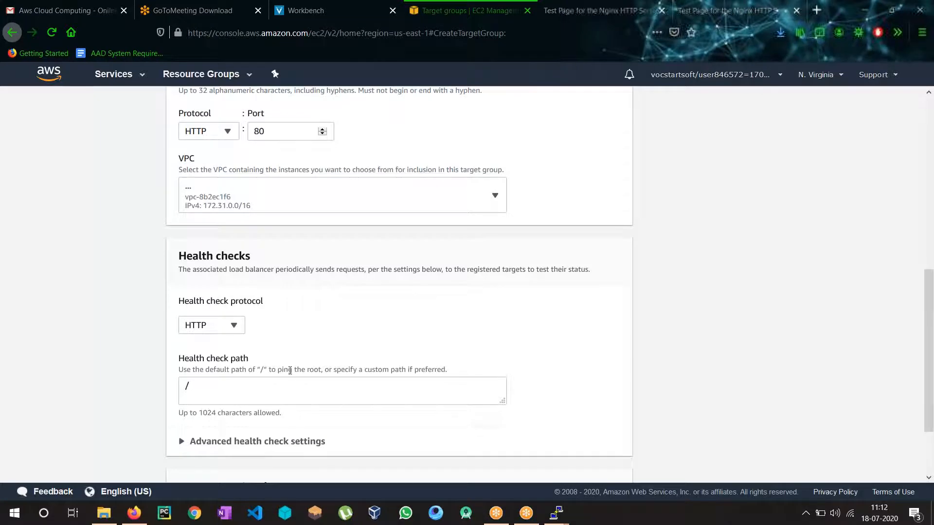
scroll(290, 371, up, 9)
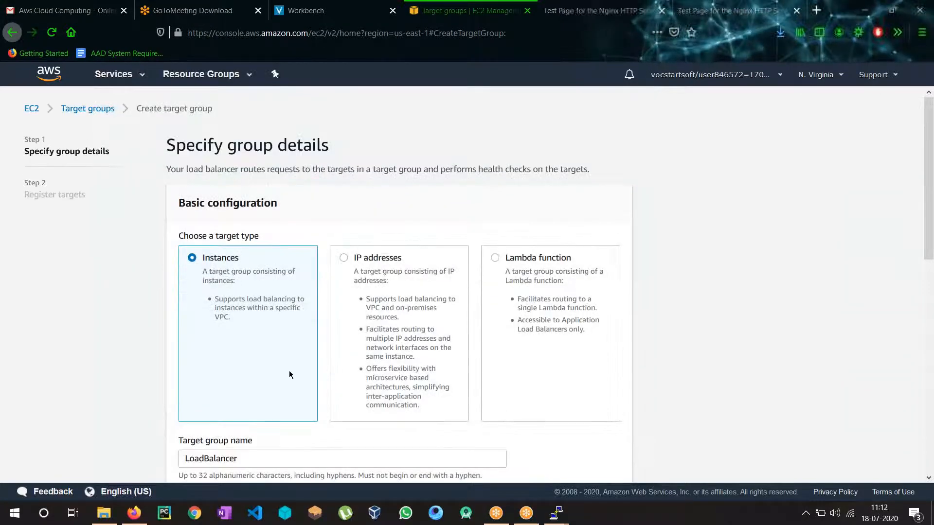
scroll(288, 371, down, 2)
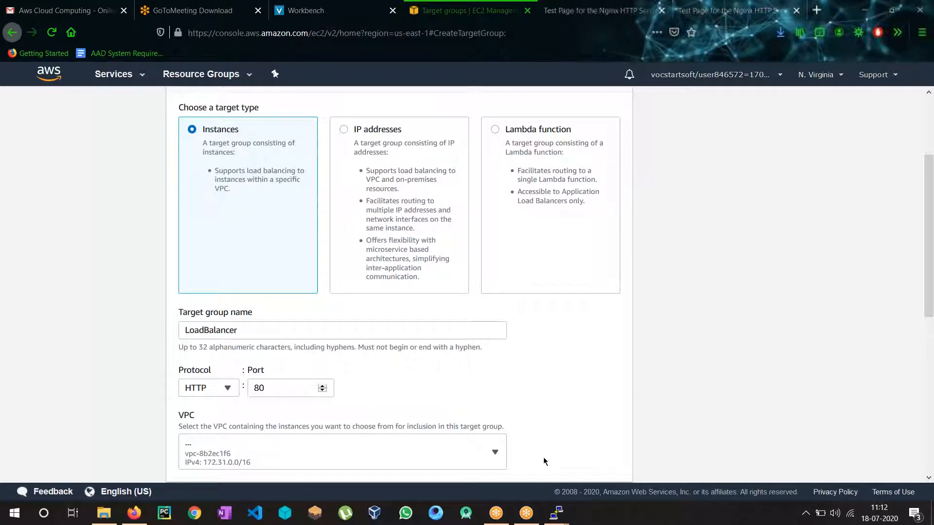
scroll(520, 433, down, 4)
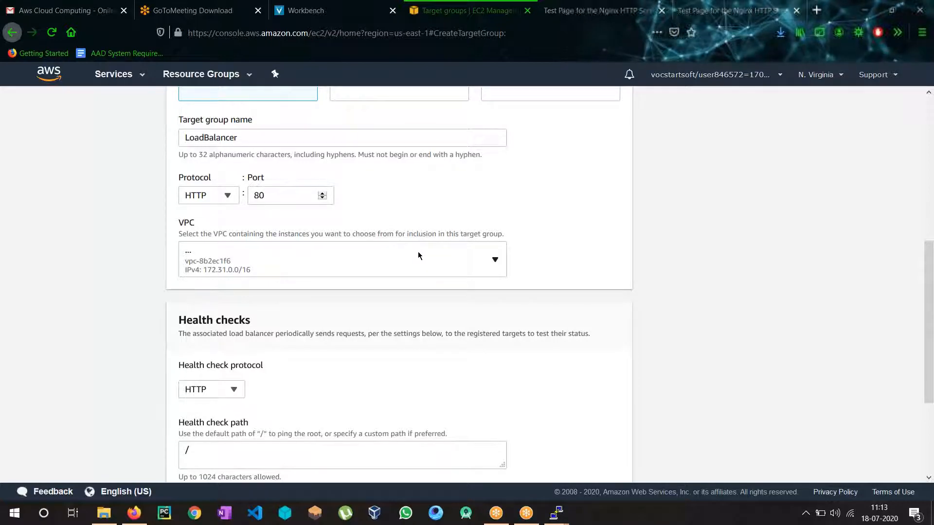
scroll(418, 253, down, 3)
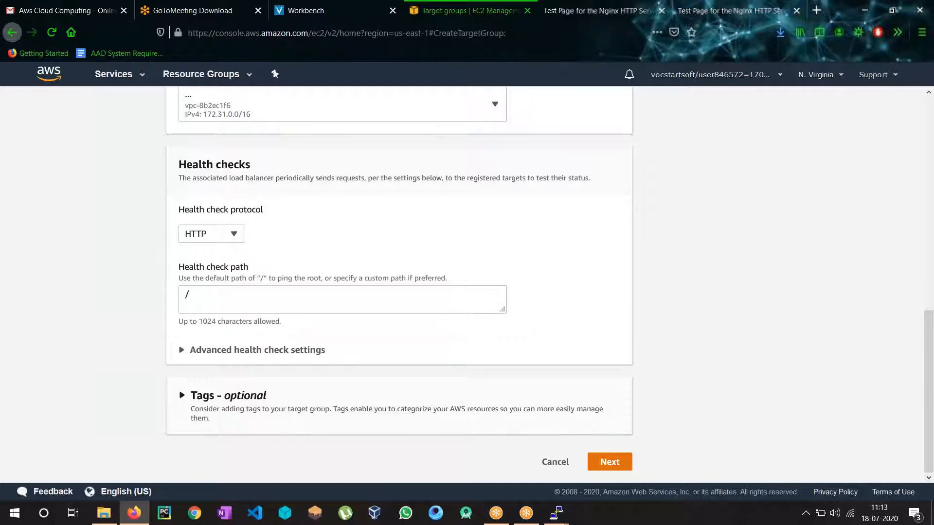
click(609, 461)
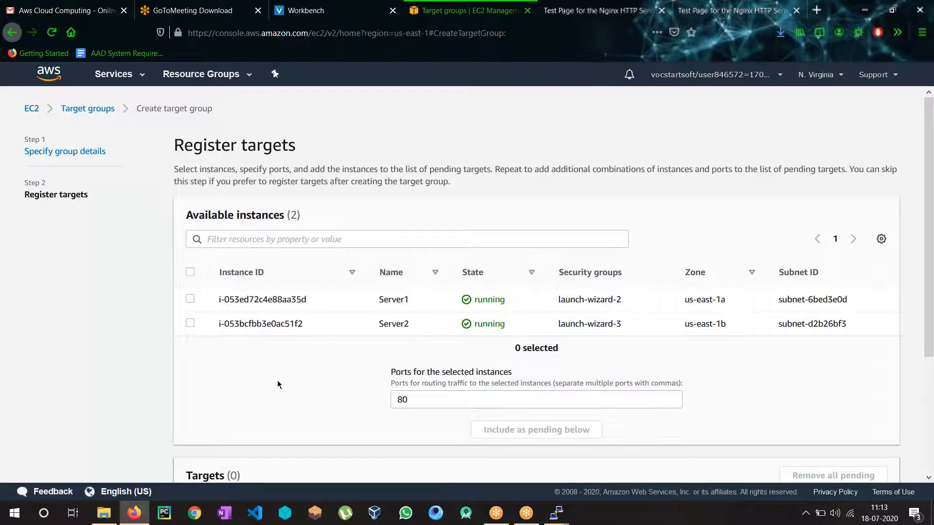
Select Server1 and Server2, then create the target group, continuing with registration of pending targets only
click(190, 300)
click(191, 324)
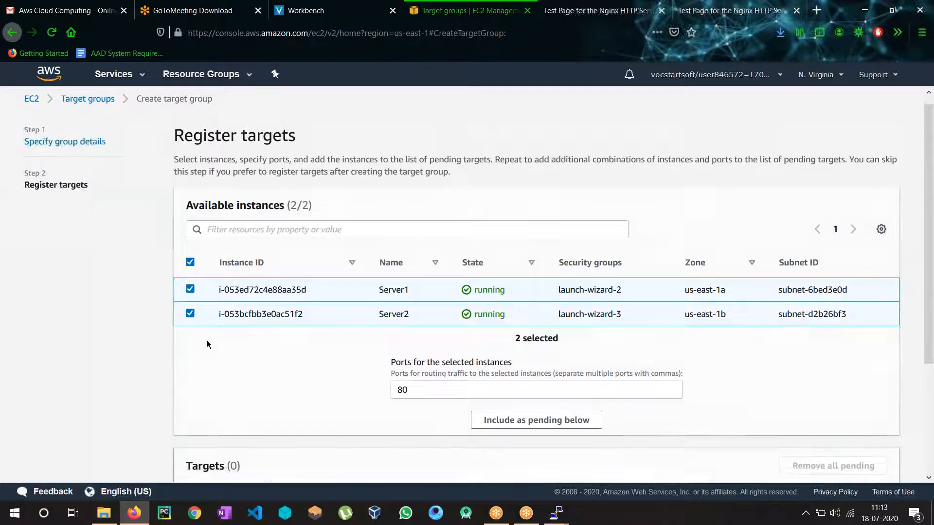
scroll(207, 345, down, 2)
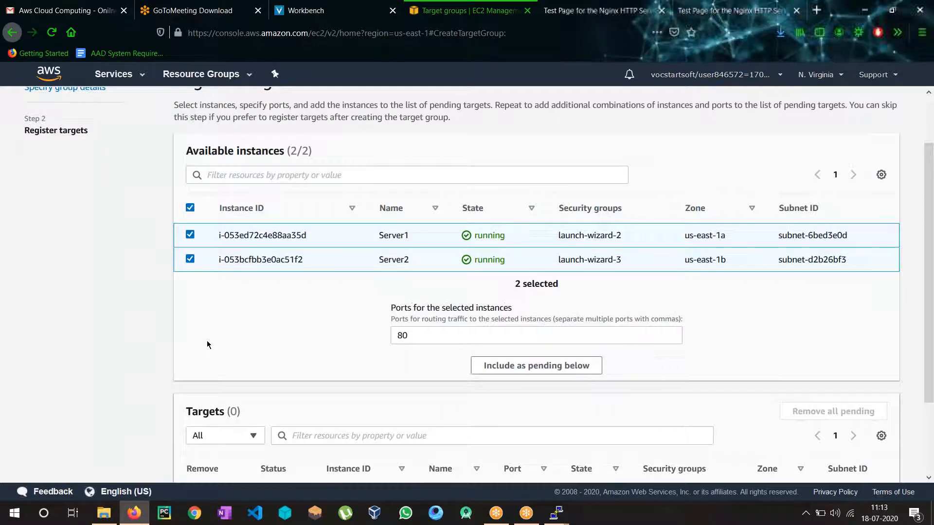
scroll(207, 344, down, 2)
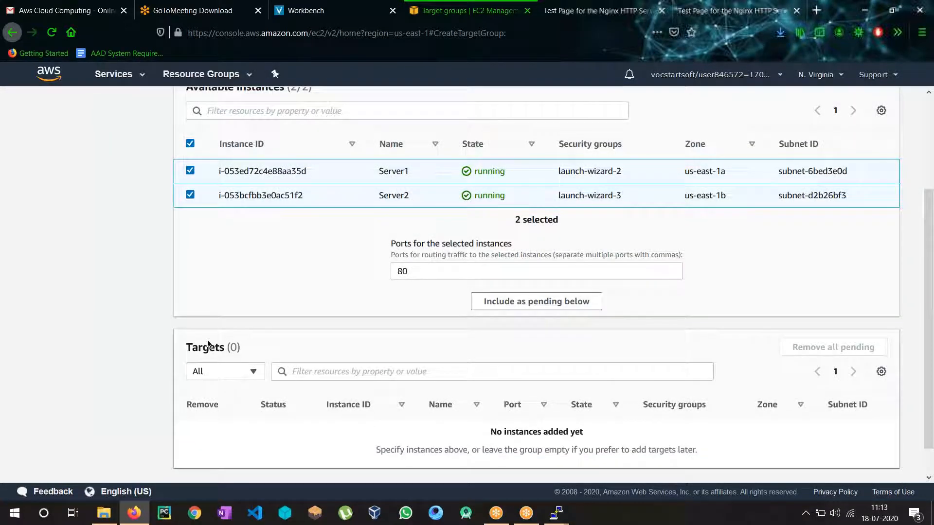
scroll(207, 343, down, 1)
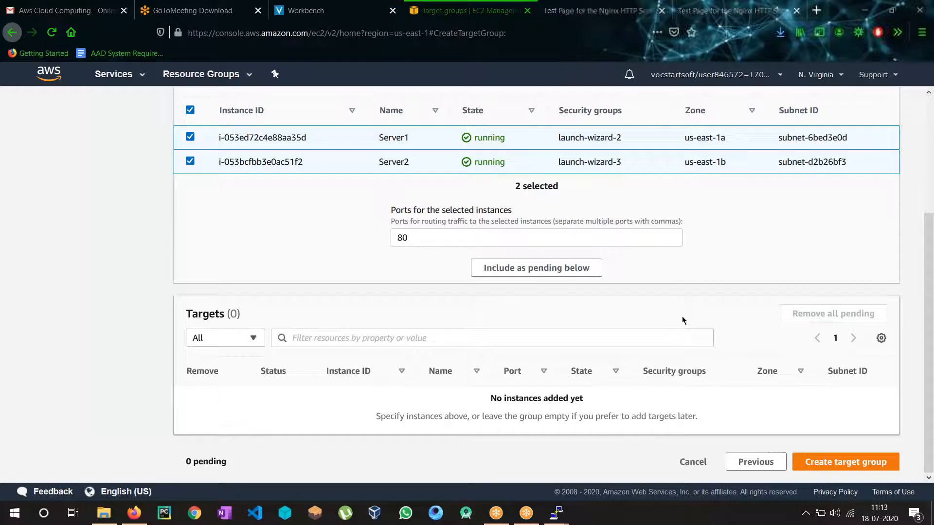
click(811, 457)
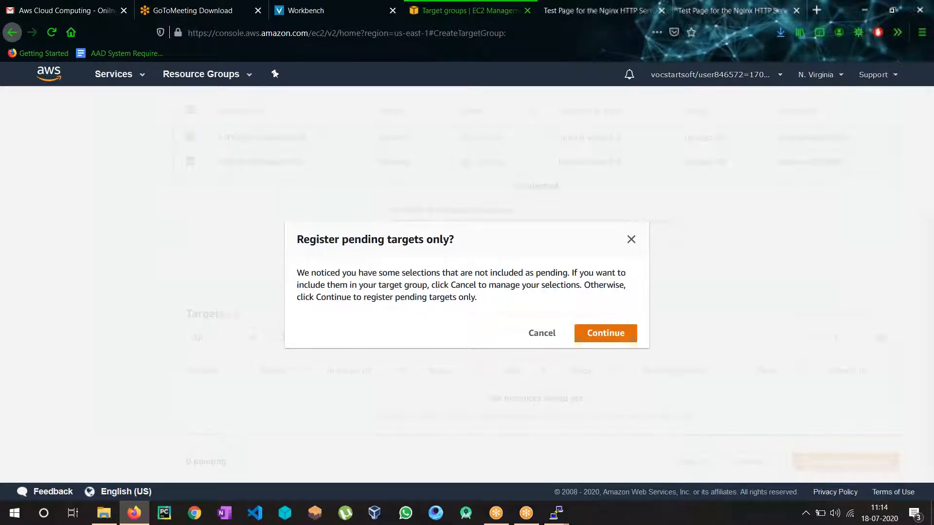
click(605, 333)
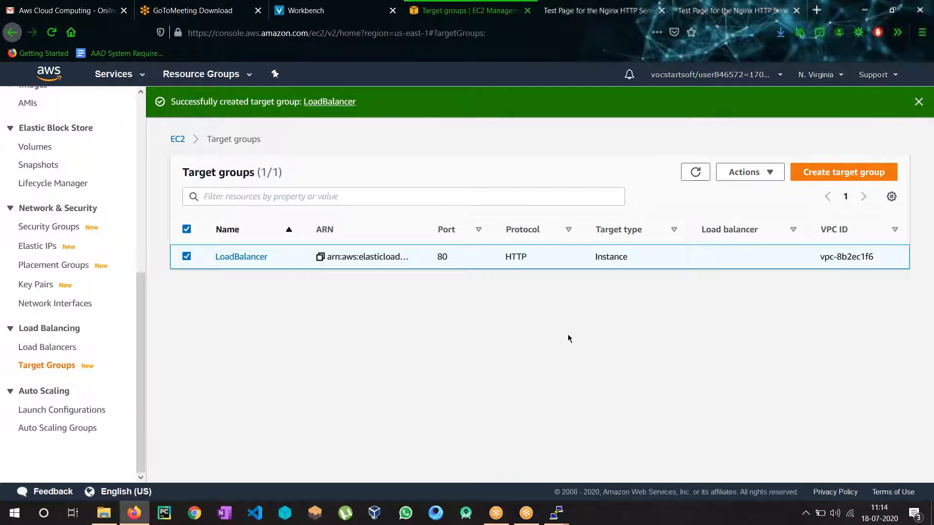
Open the LoadBalancer target group and examine its registered targets
click(46, 347)
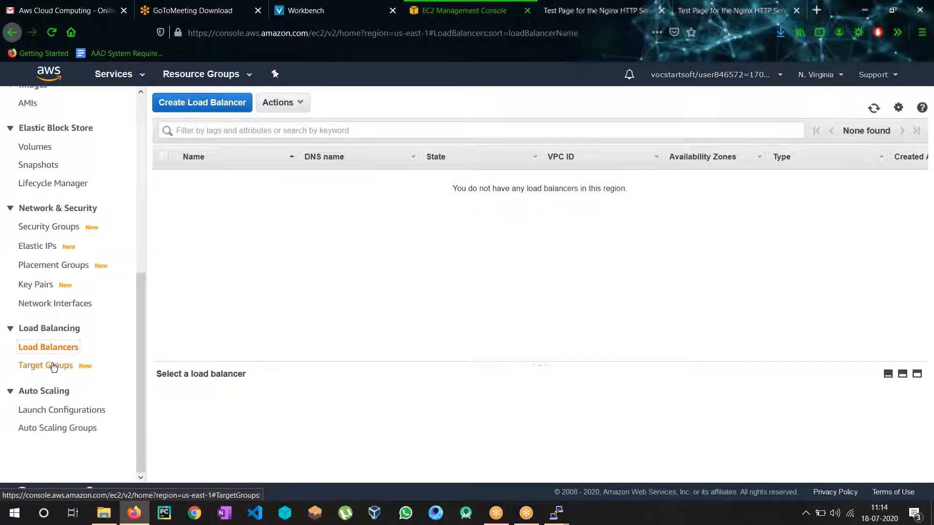
click(54, 366)
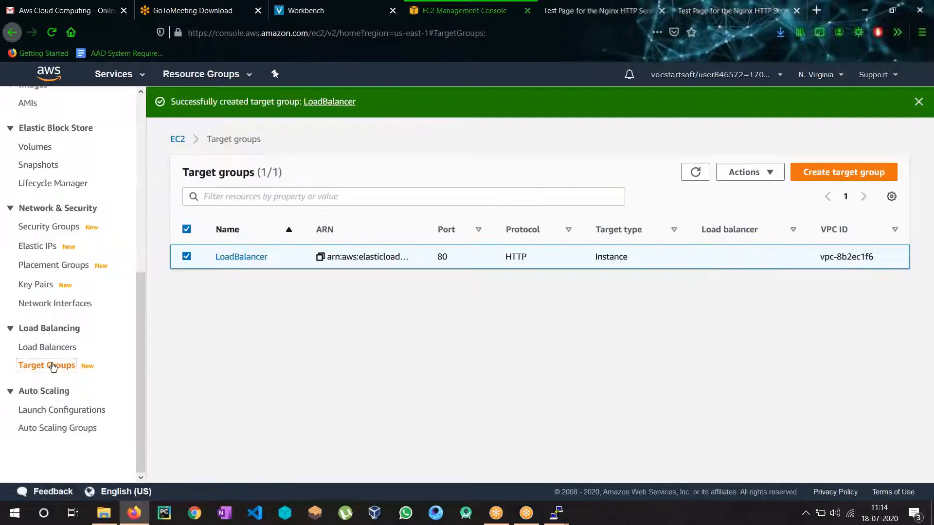
click(253, 258)
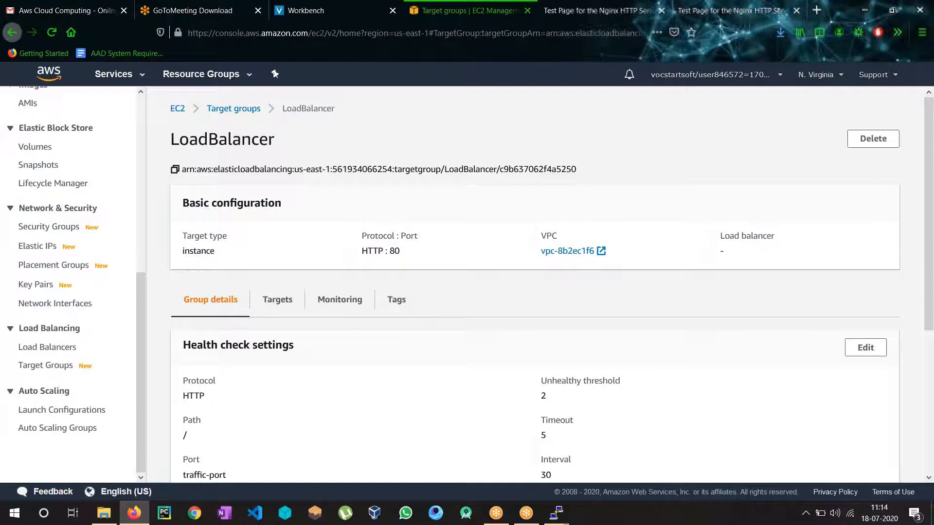
click(286, 302)
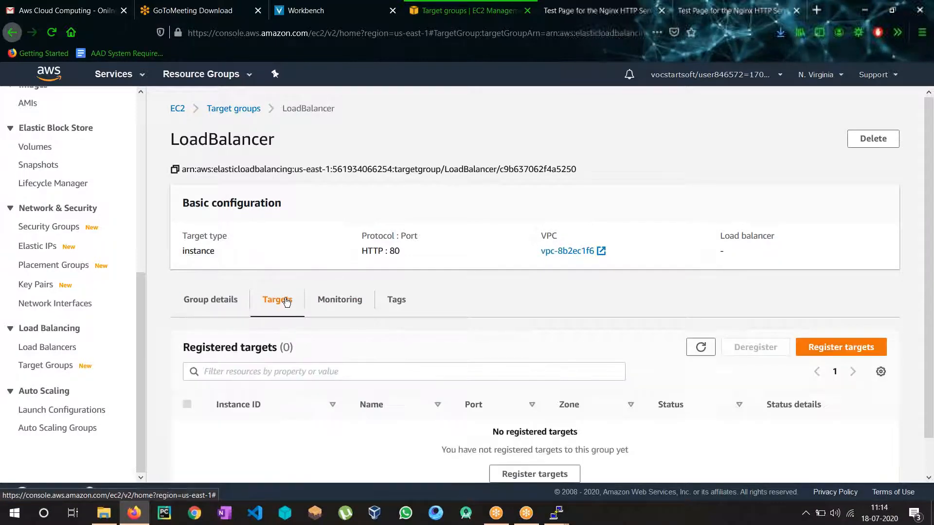
scroll(295, 292, down, 1)
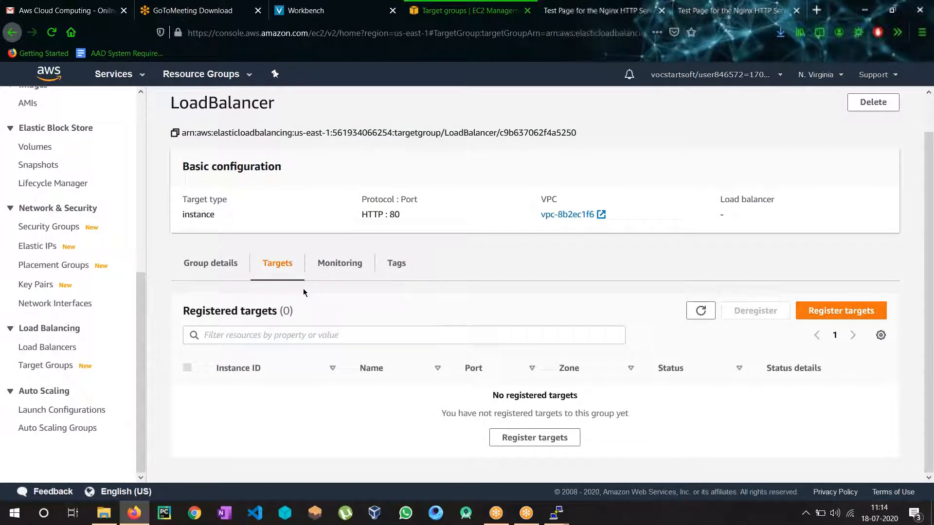
click(535, 435)
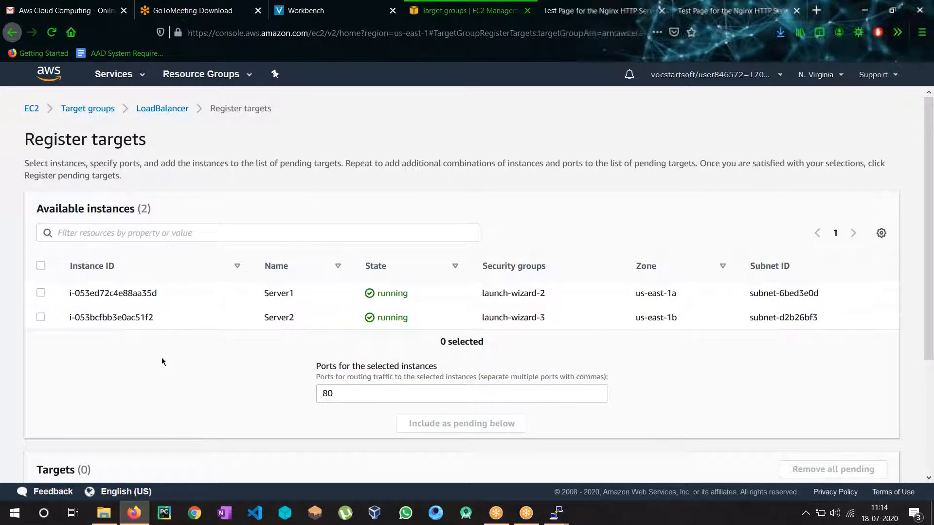
click(41, 266)
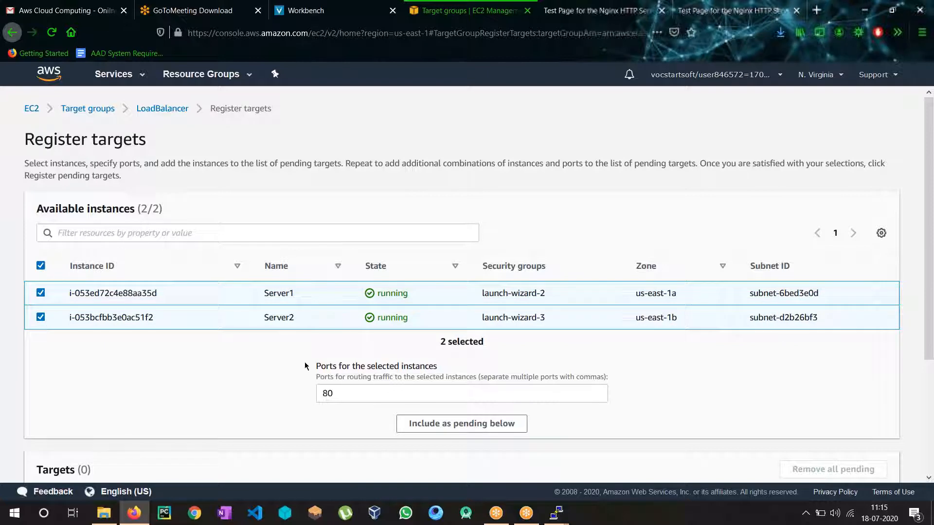
scroll(615, 360, down, 1)
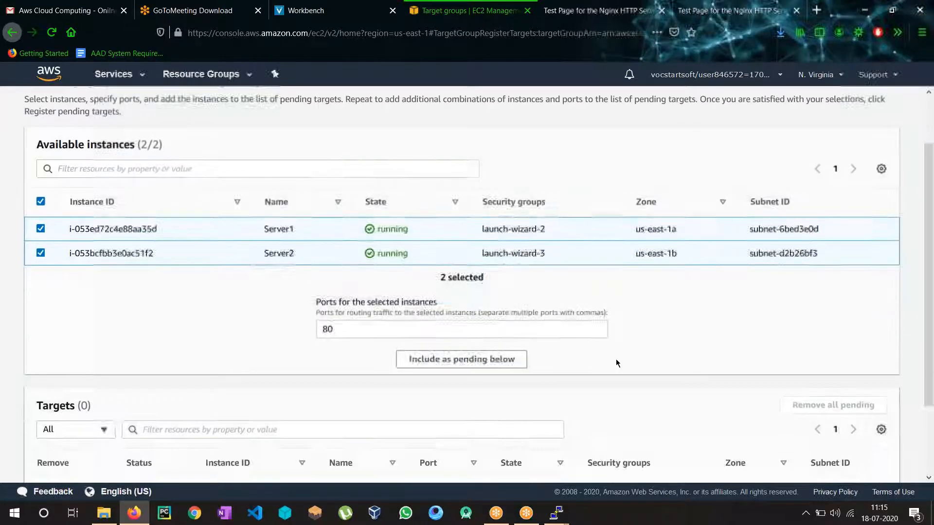
scroll(616, 363, down, 1)
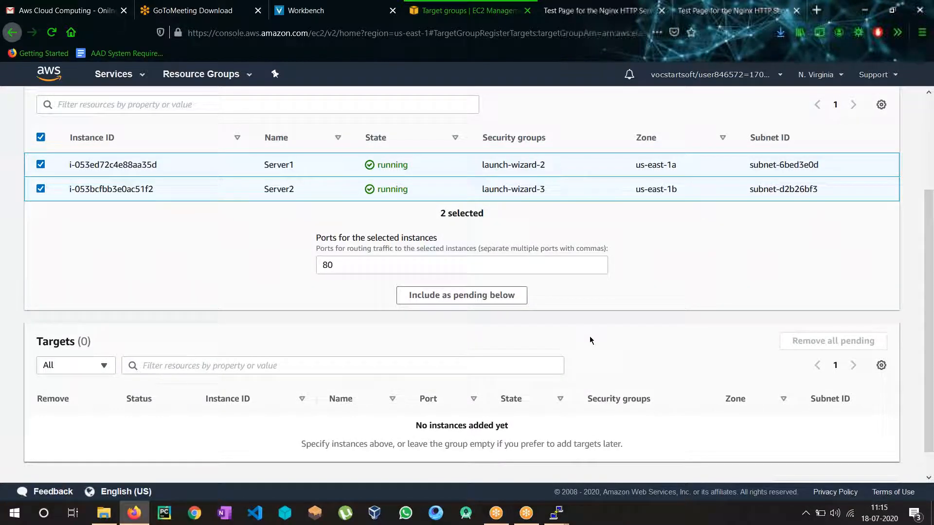
scroll(590, 337, down, 1)
scroll(590, 337, up, 1)
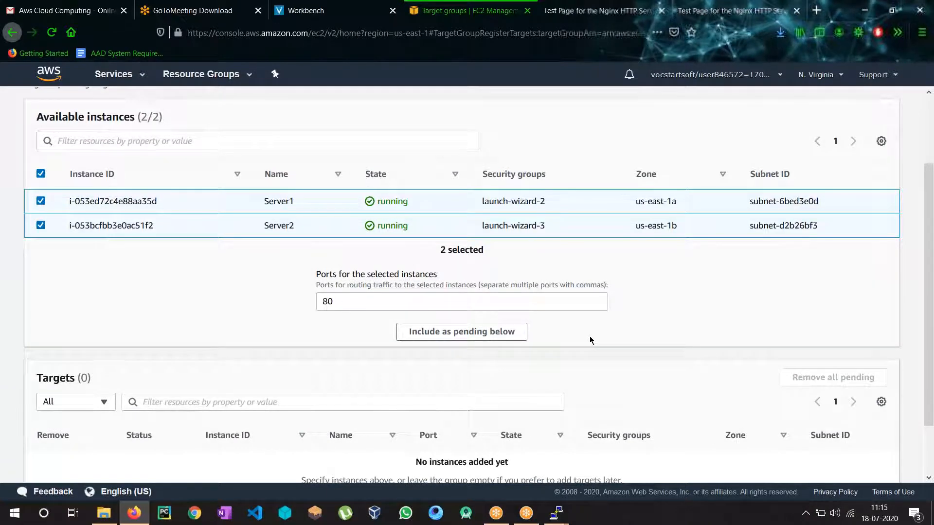
scroll(590, 336, down, 2)
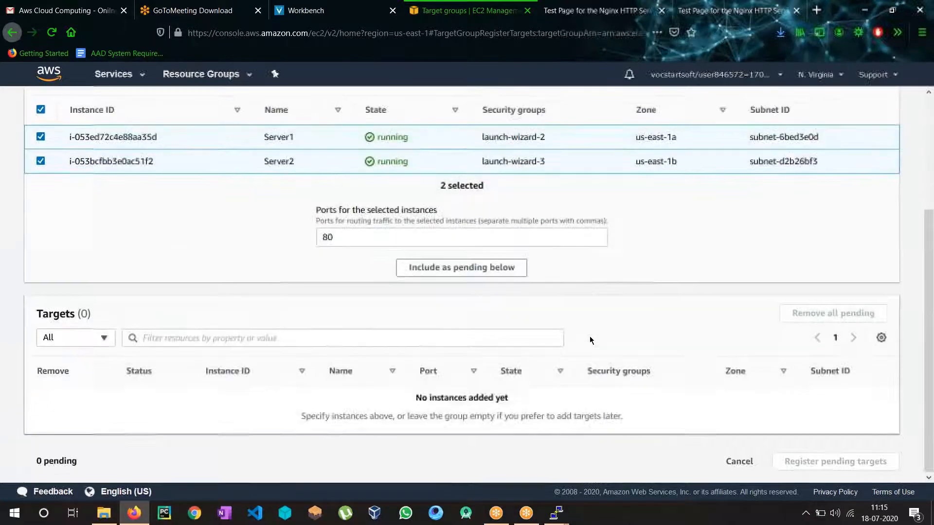
scroll(589, 336, up, 3)
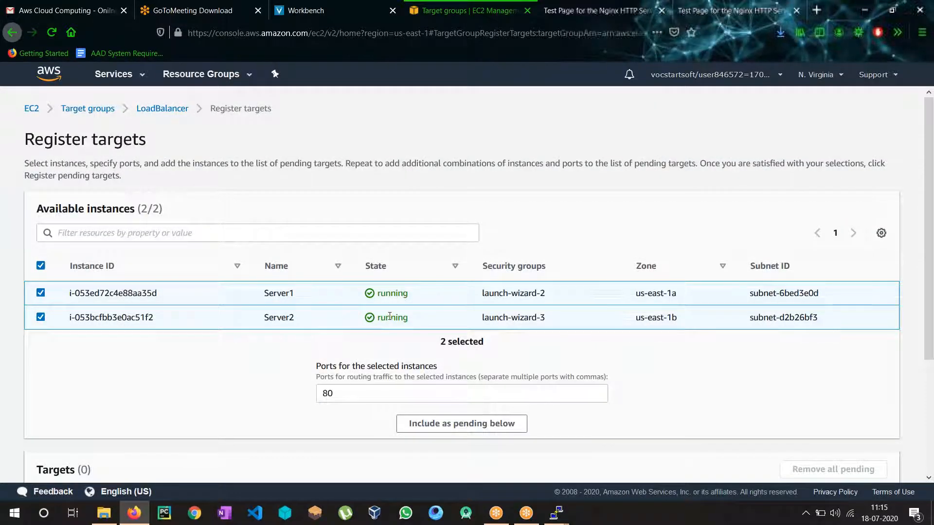
scroll(389, 316, down, 3)
click(92, 337)
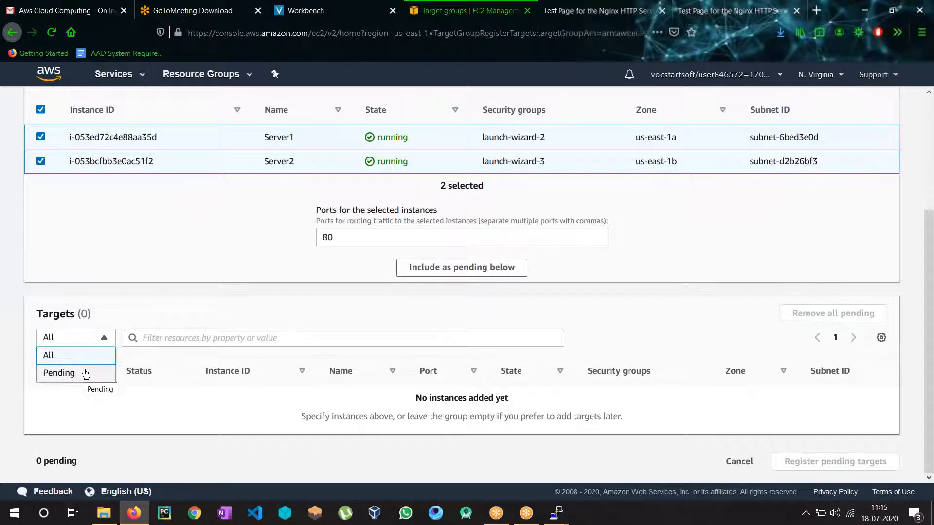
click(142, 305)
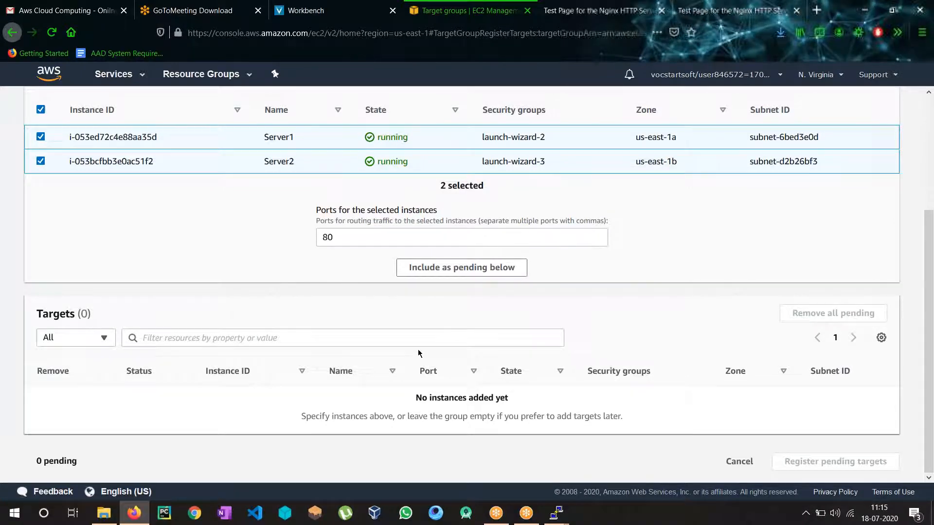
scroll(418, 349, up, 2)
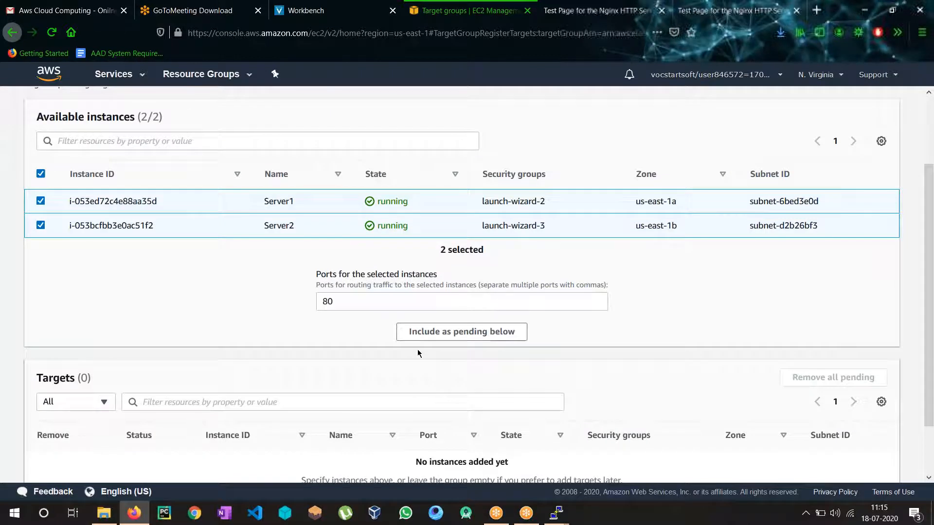
scroll(418, 352, down, 2)
scroll(418, 349, up, 4)
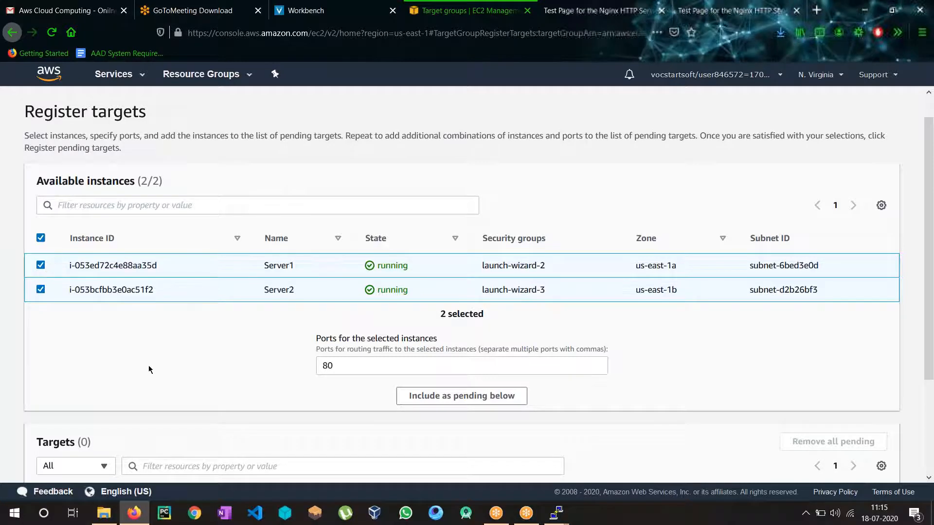
scroll(148, 366, down, 1)
scroll(116, 367, down, 2)
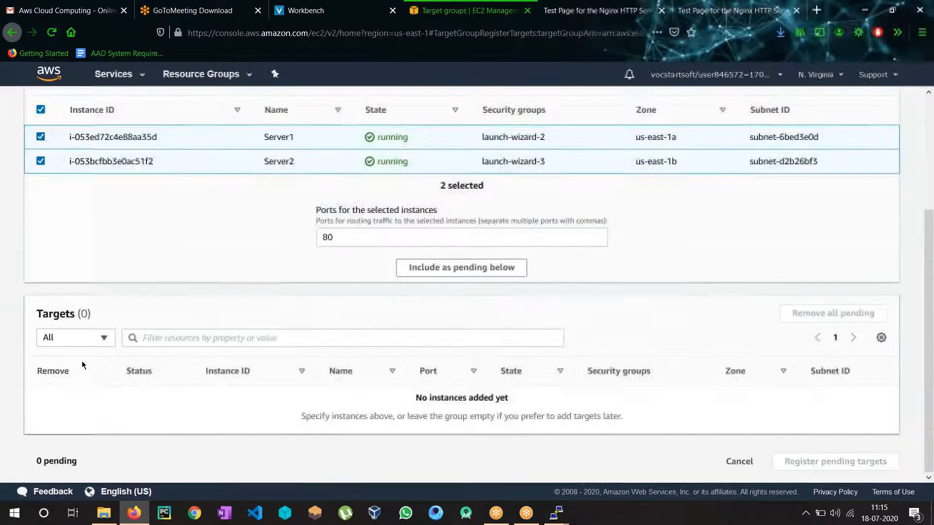
scroll(123, 151, up, 4)
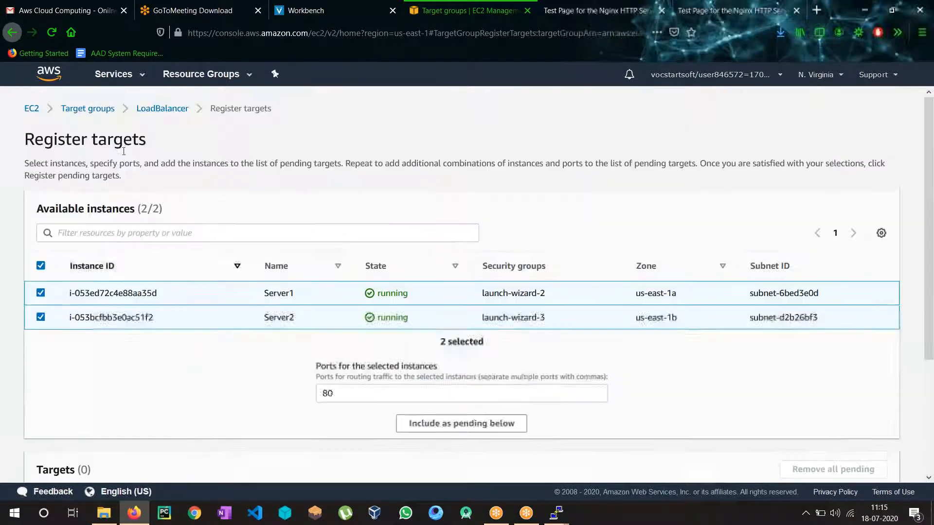
Return to the EC2 dashboard and open the list of load balancers
click(137, 76)
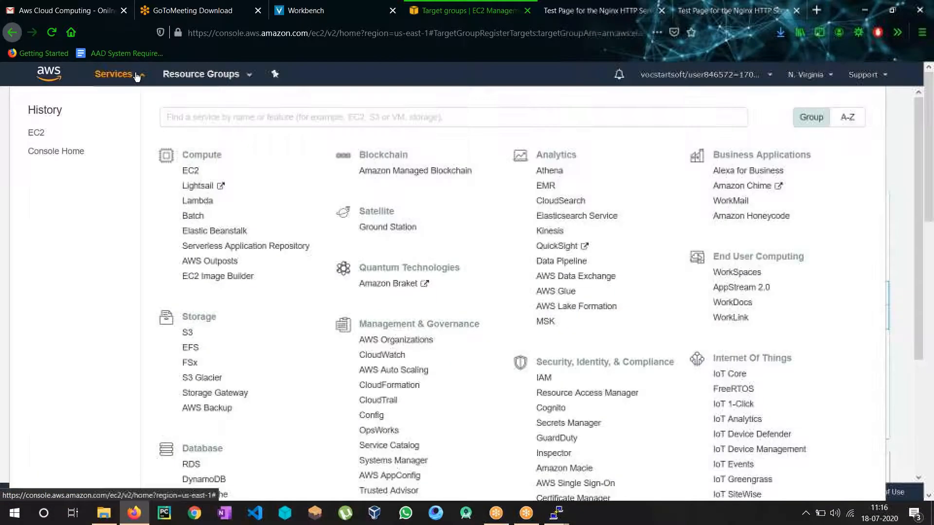
click(37, 134)
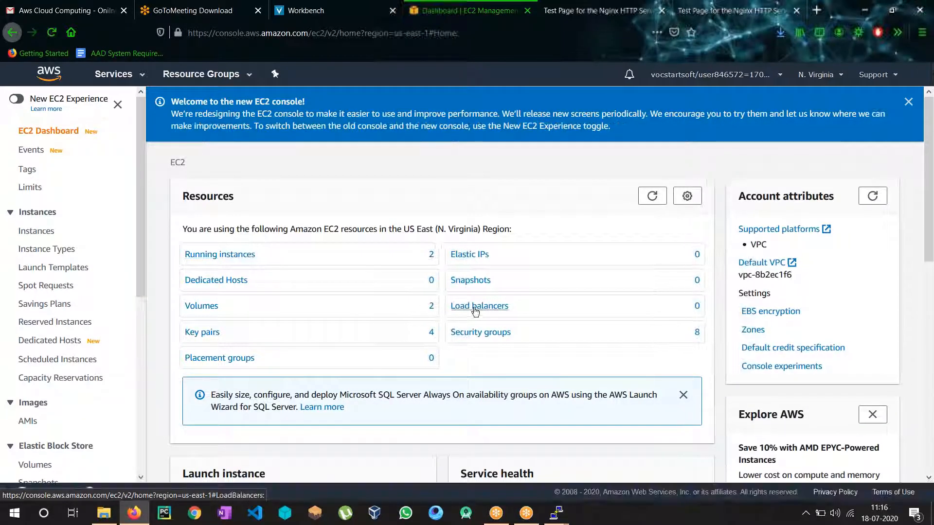
scroll(73, 331, down, 6)
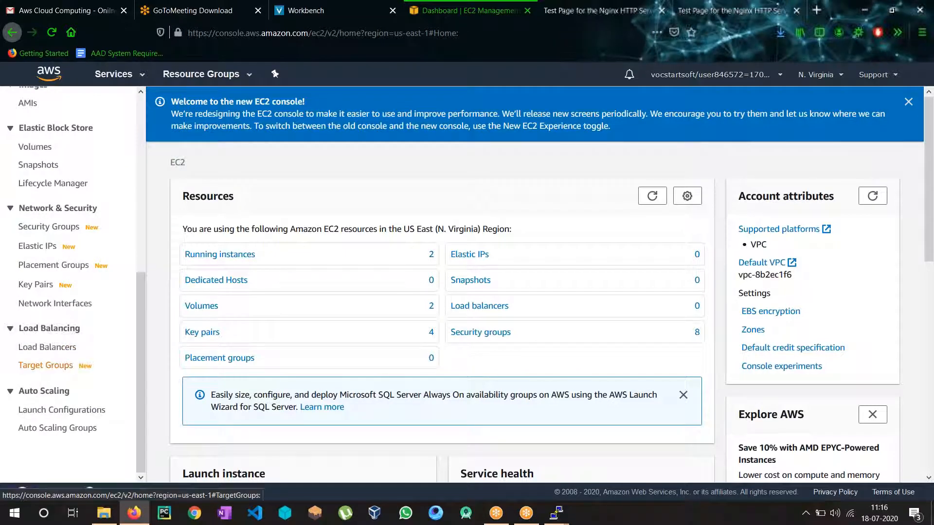
click(55, 350)
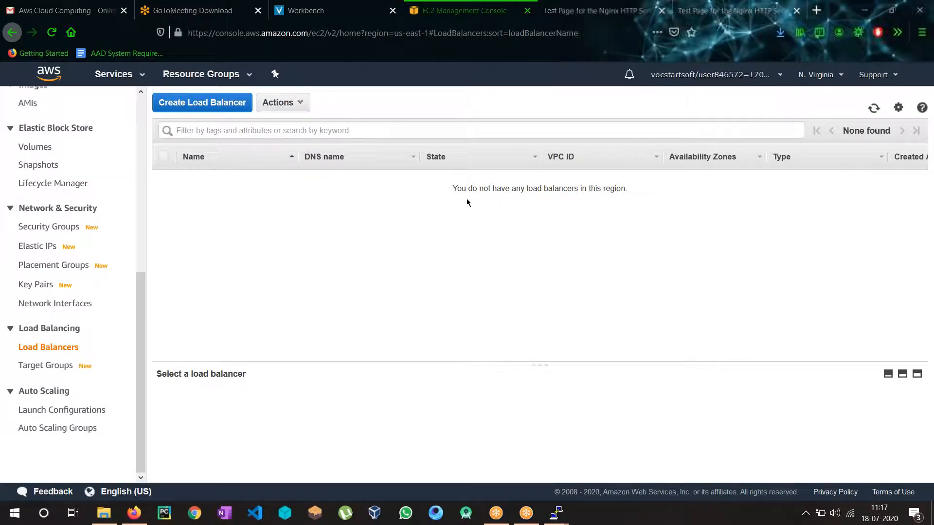
Open the EC2 console in a second browser tab and display its target groups list there
right_click(115, 77)
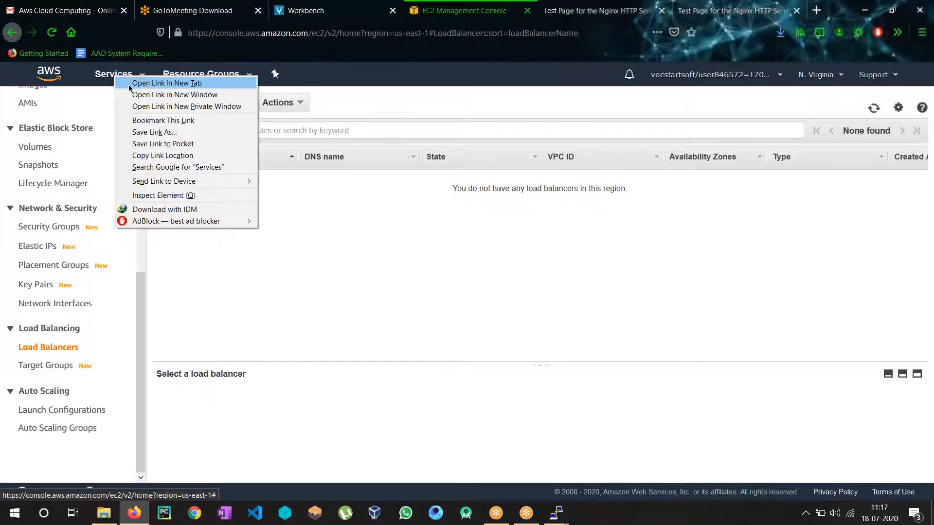
click(129, 84)
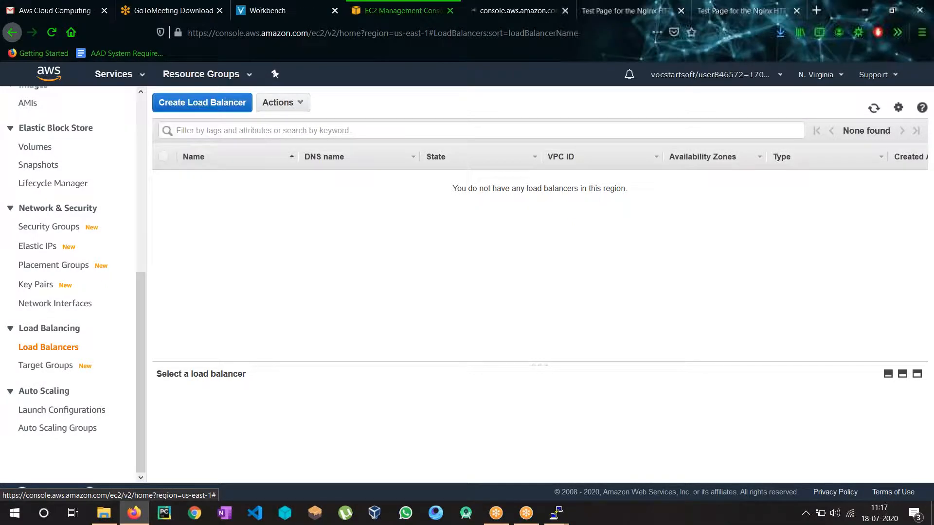
click(499, 10)
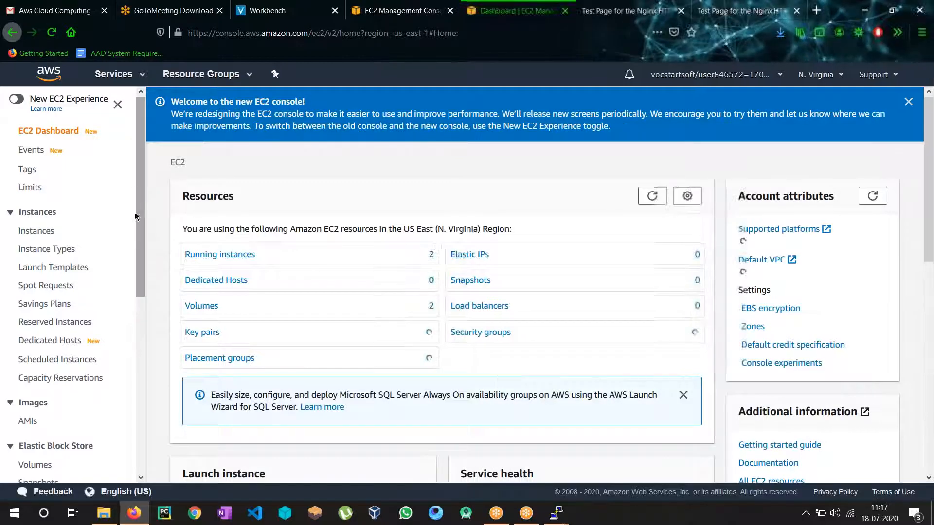
scroll(73, 292, down, 6)
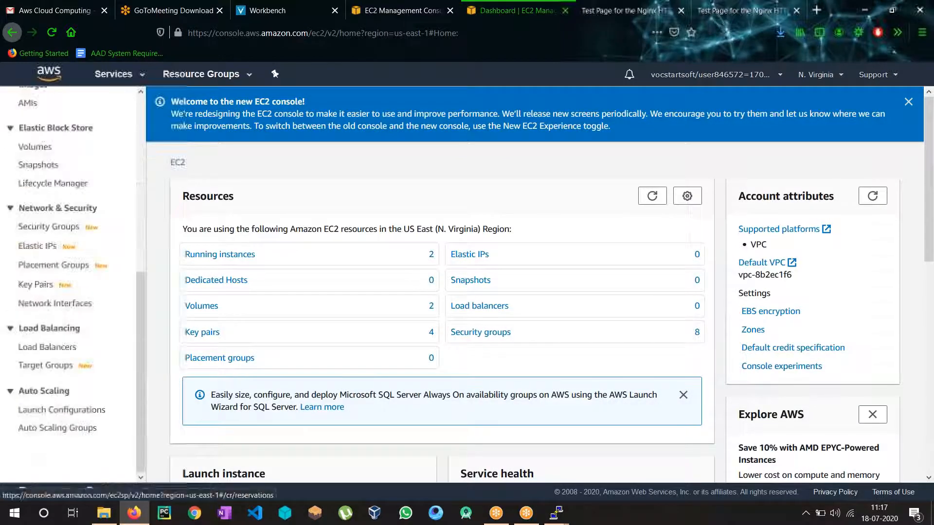
click(55, 365)
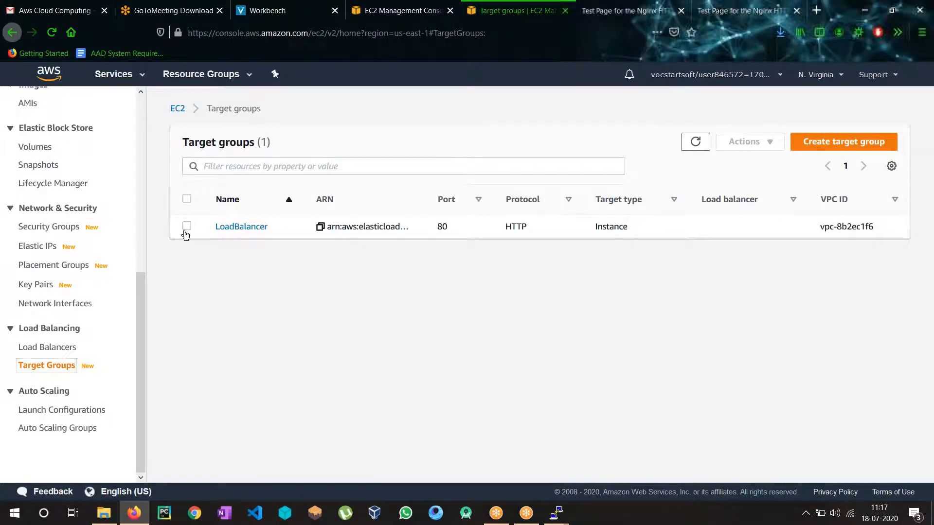
Open the LoadBalancer target group's targets and start registering new ones
click(232, 229)
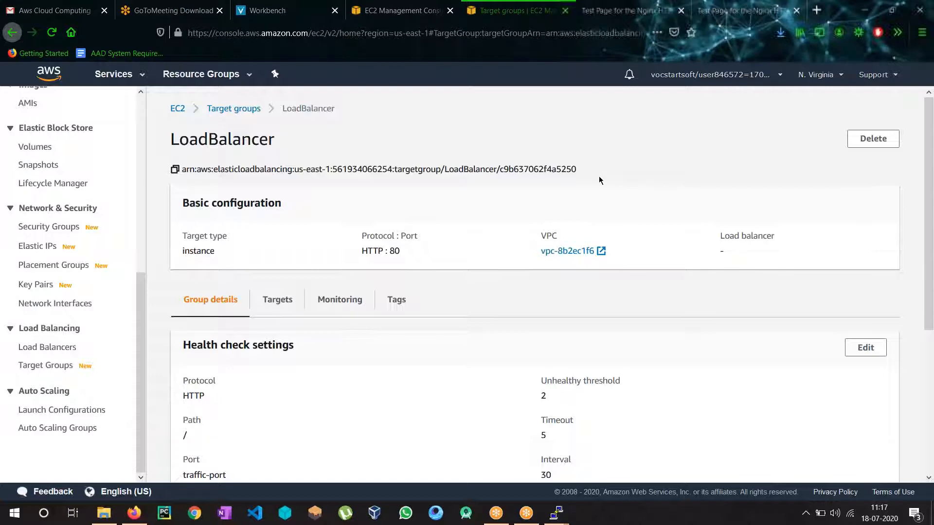
click(276, 299)
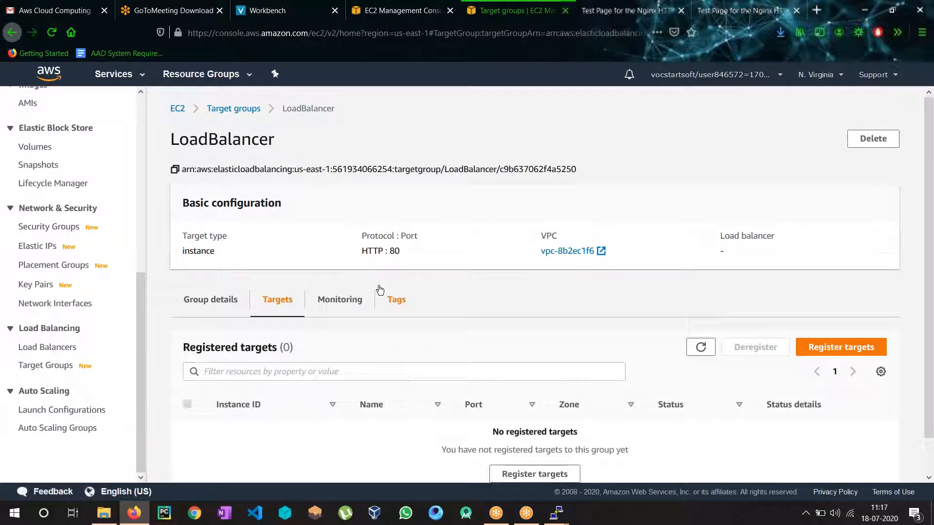
scroll(380, 292, down, 1)
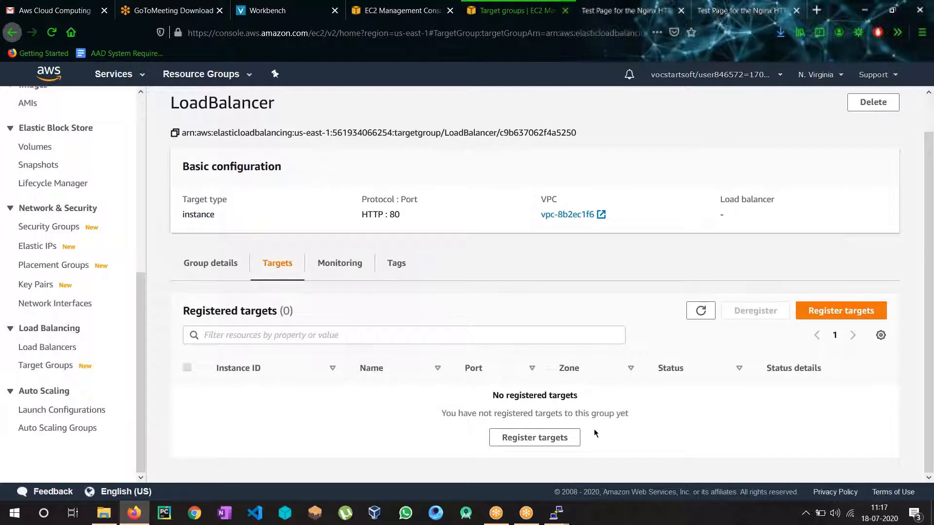
click(568, 436)
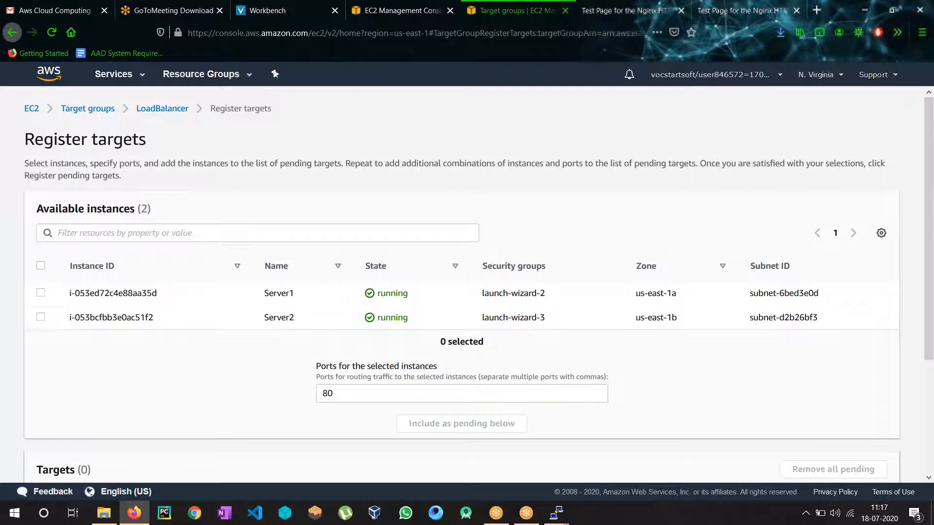
Select Server1 and Server2 and include them as pending targets on port 80
click(40, 265)
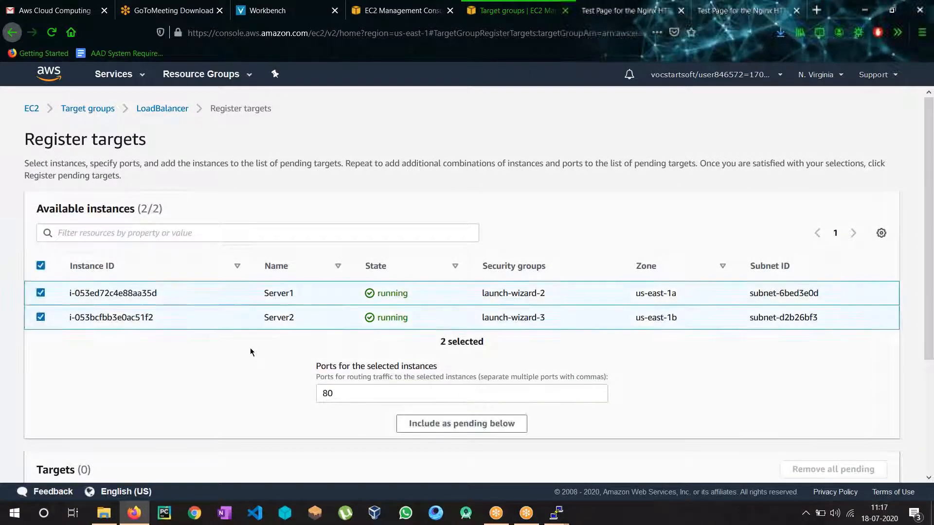
scroll(619, 370, down, 3)
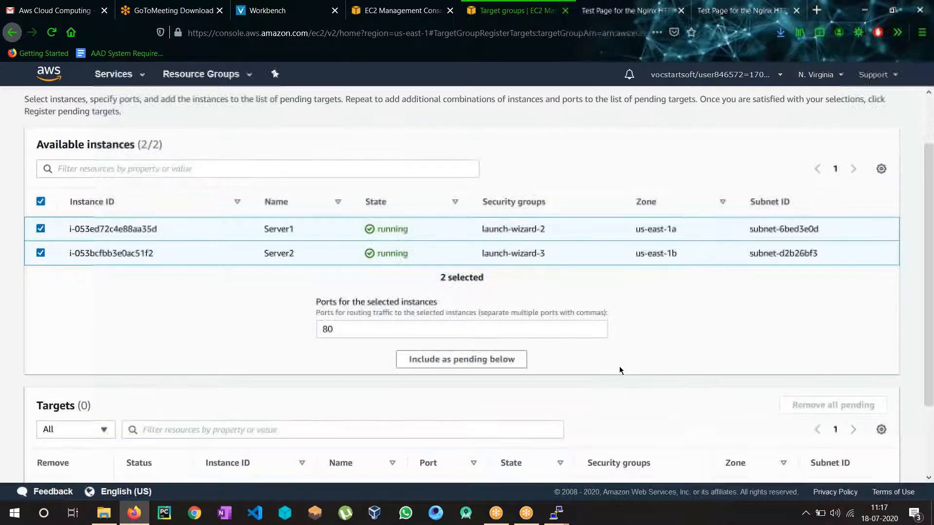
scroll(618, 369, down, 2)
click(491, 301)
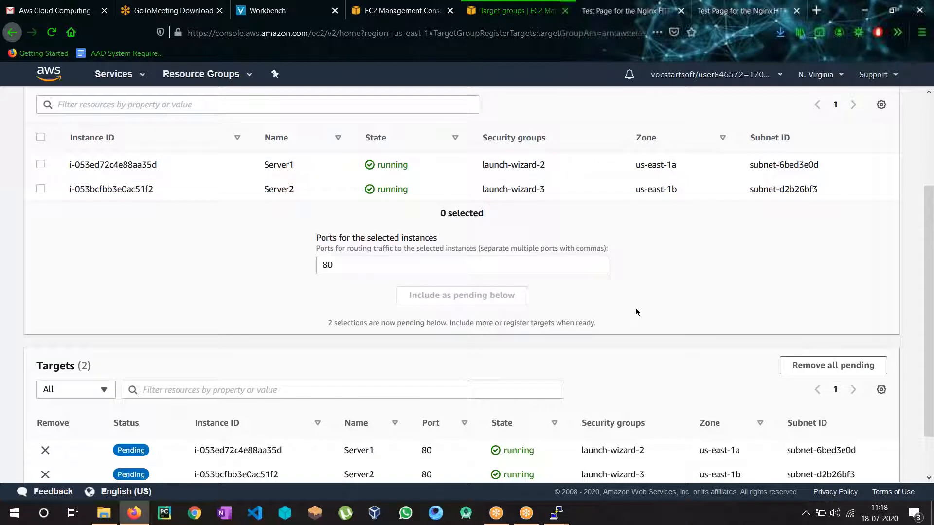
Review the pending targets' status, port and zone, and check the load balancers list in the other browser tab
scroll(635, 312, down, 2)
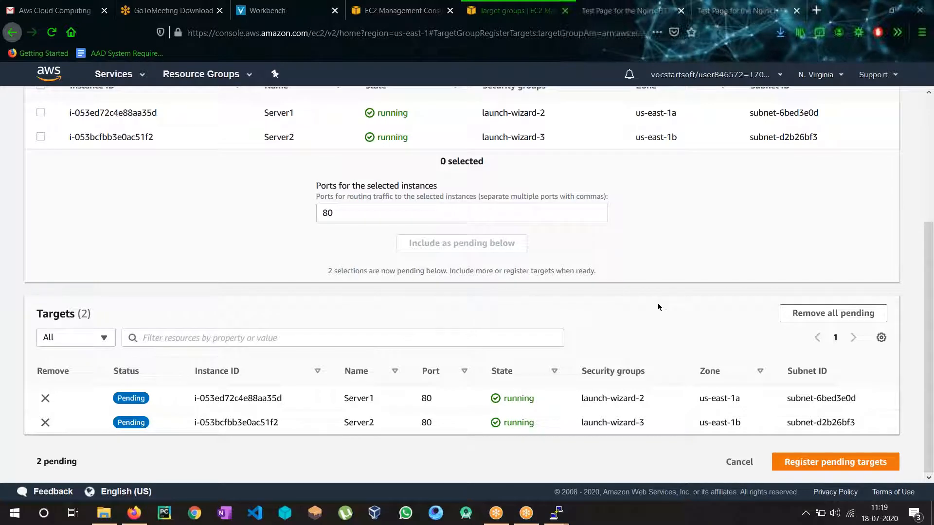
scroll(646, 300, up, 4)
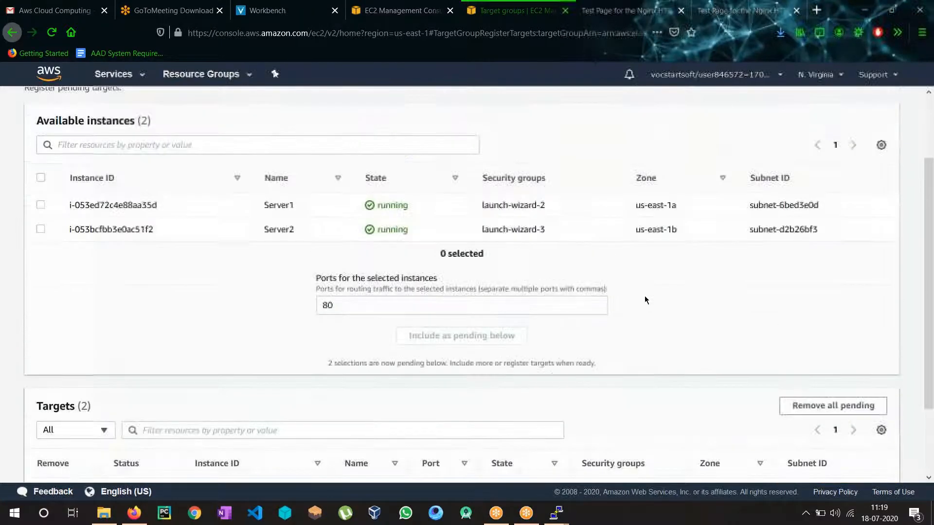
click(371, 10)
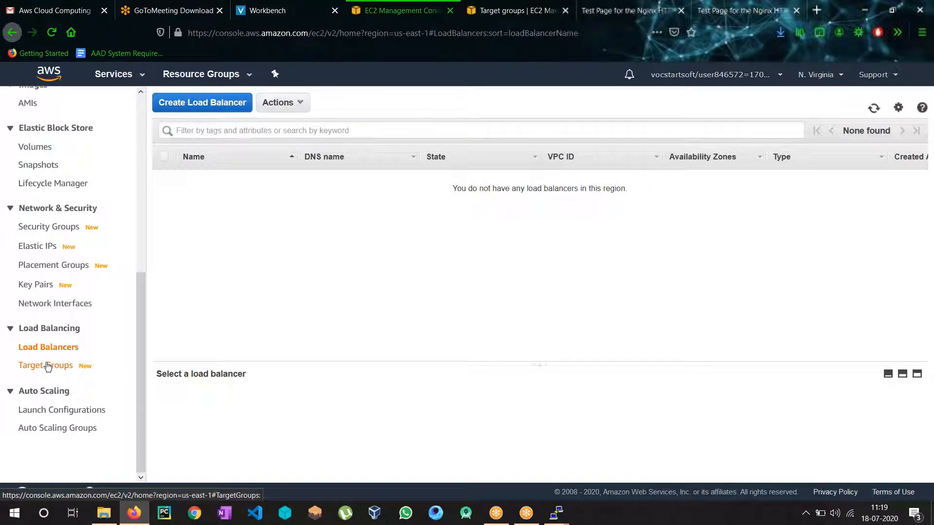
click(504, 12)
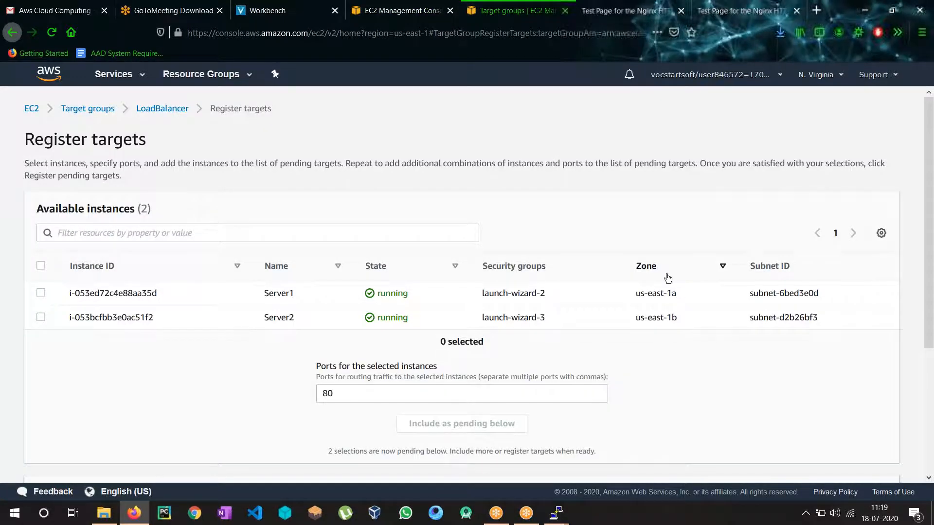
scroll(667, 278, down, 3)
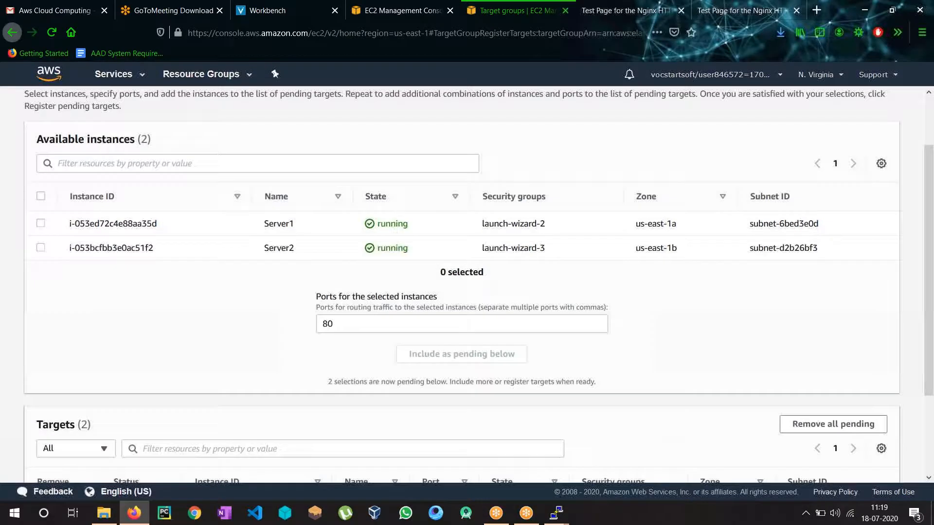
scroll(667, 276, down, 1)
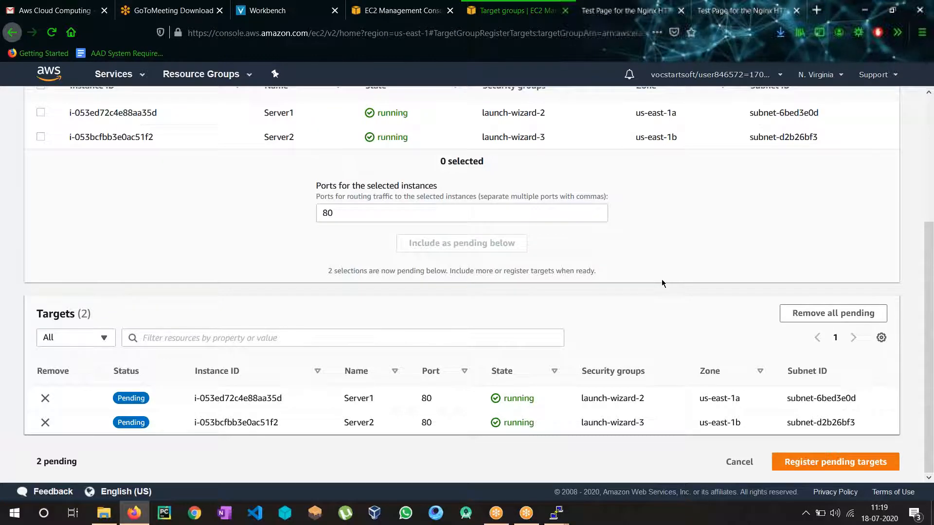
Register the pending Server1 and Server2 targets with the LoadBalancer target group and check the registered targets list
scroll(661, 283, up, 3)
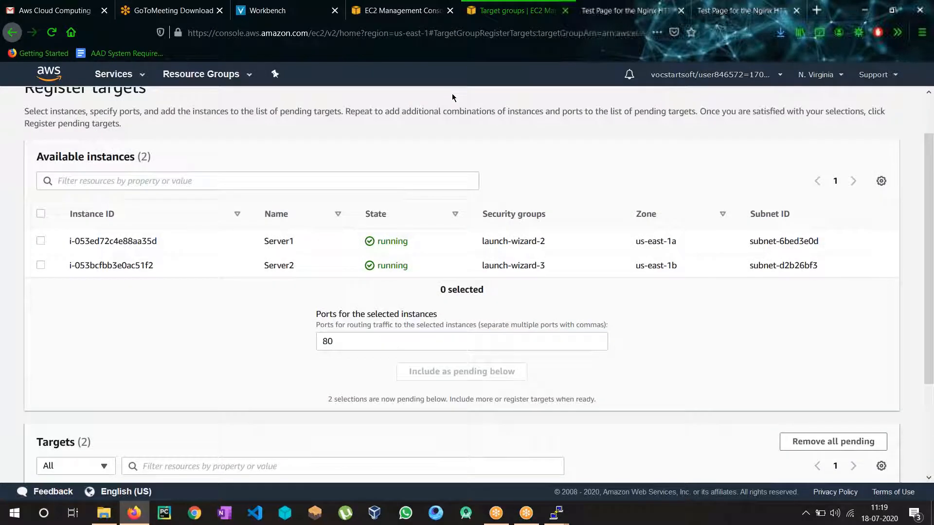
scroll(452, 97, up, 1)
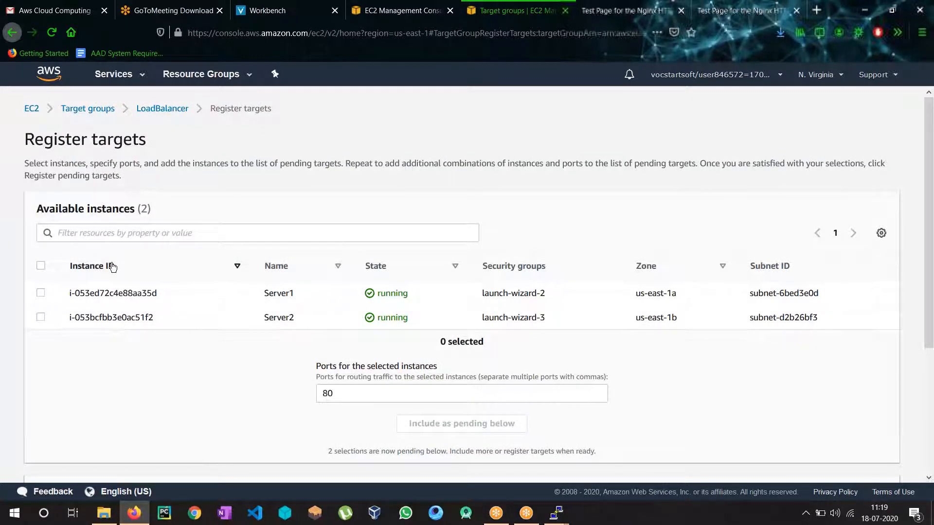
scroll(116, 248, down, 2)
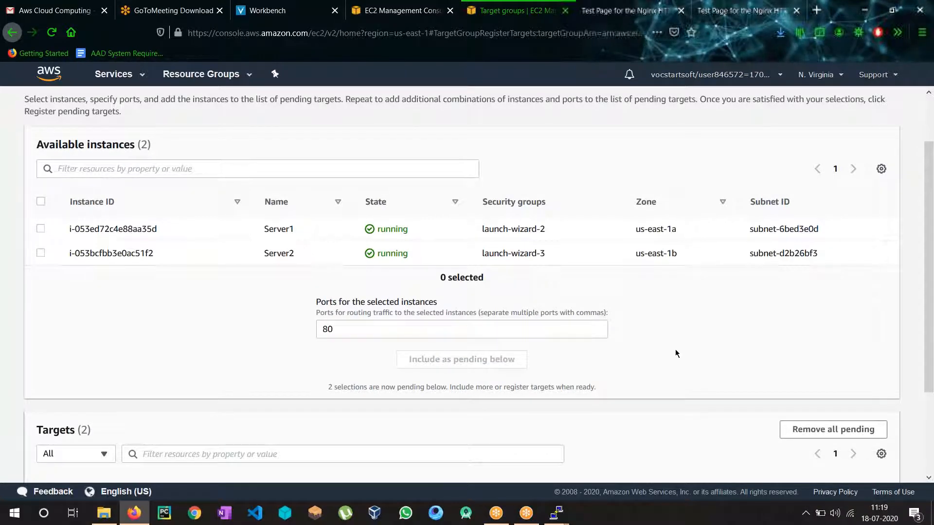
scroll(675, 349, down, 3)
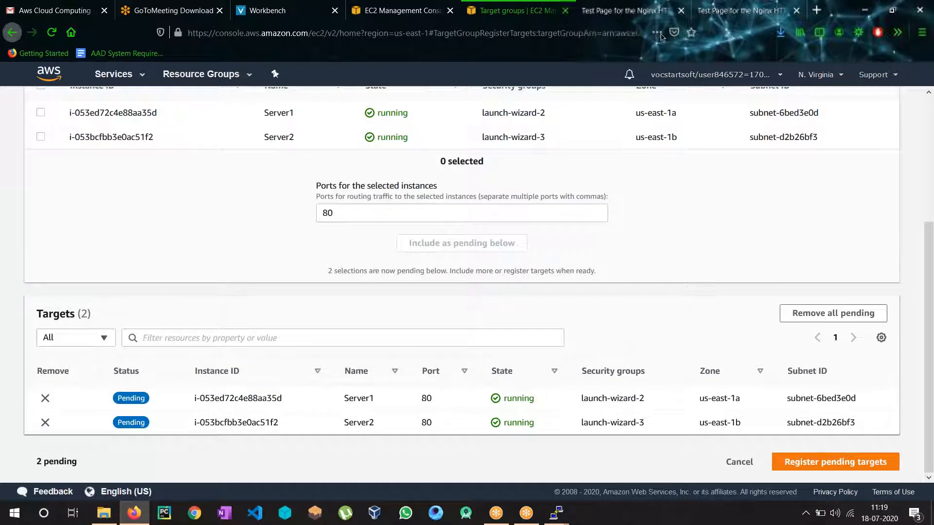
click(830, 460)
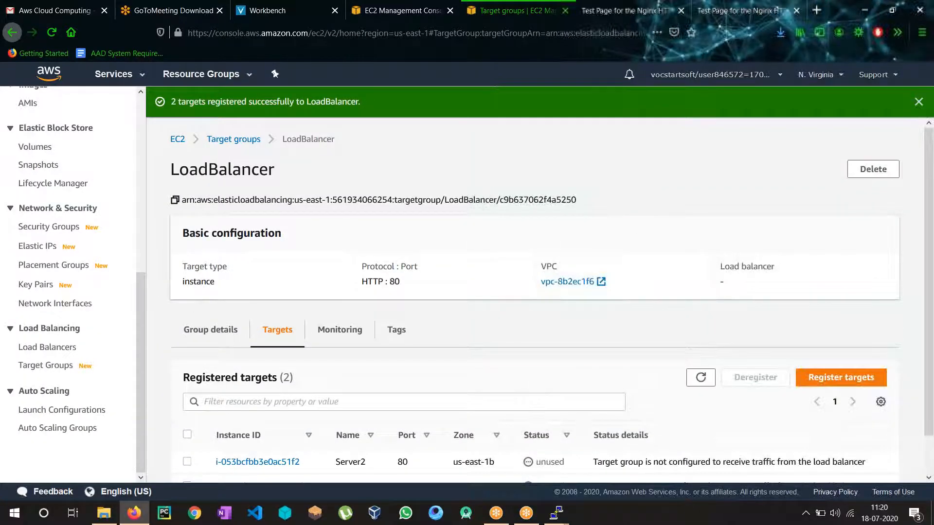
scroll(433, 212, down, 2)
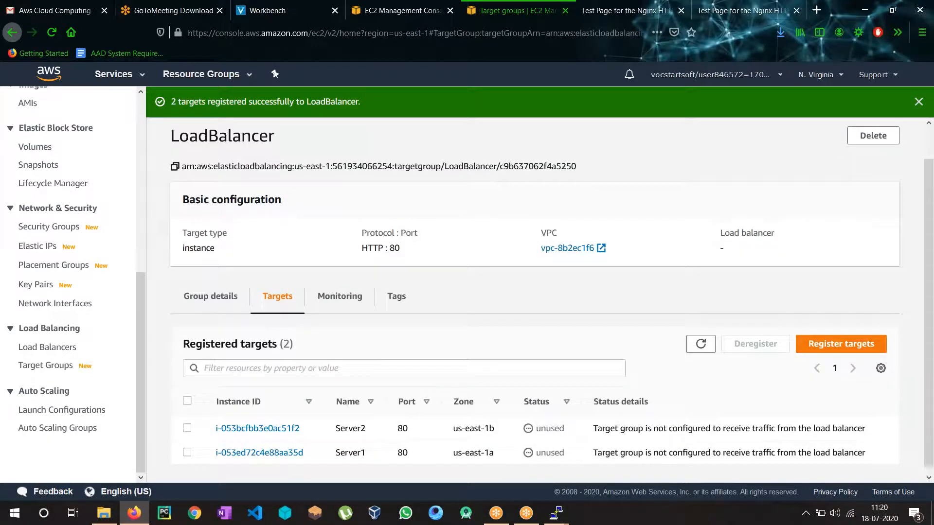
scroll(444, 141, up, 2)
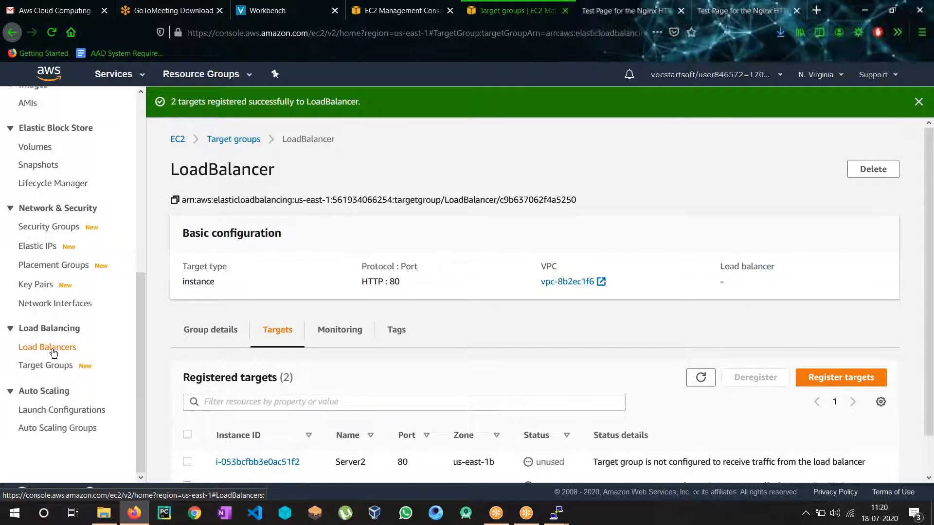
Return to the browser tab with the load balancers list, reload it, and pause AdBlock on all sites
click(382, 14)
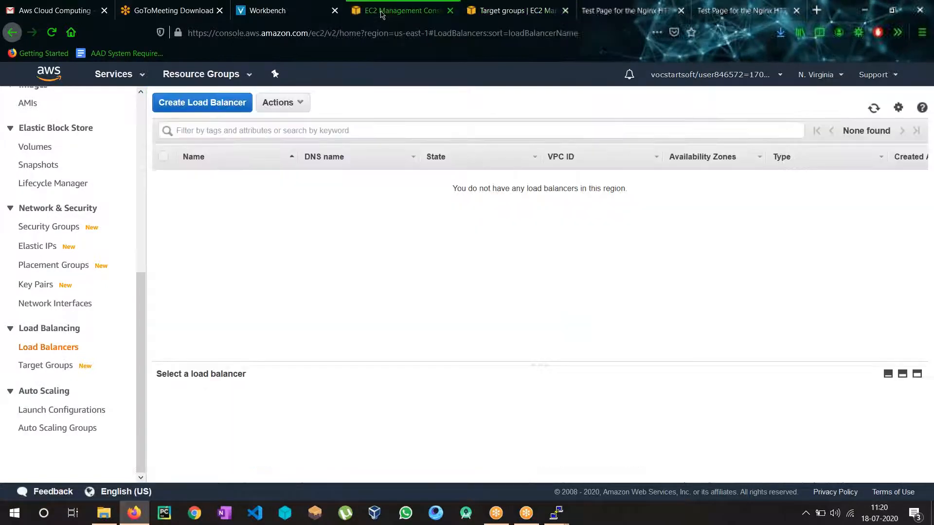
click(51, 33)
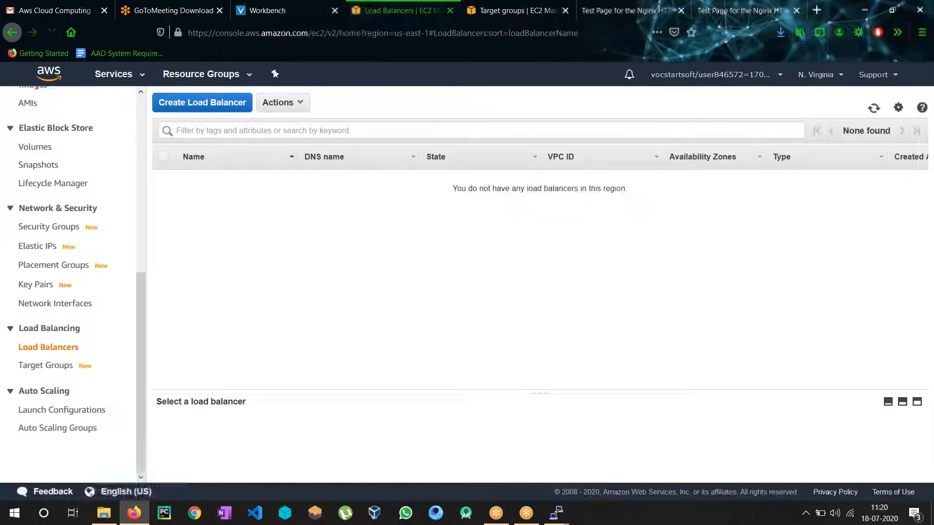
click(878, 32)
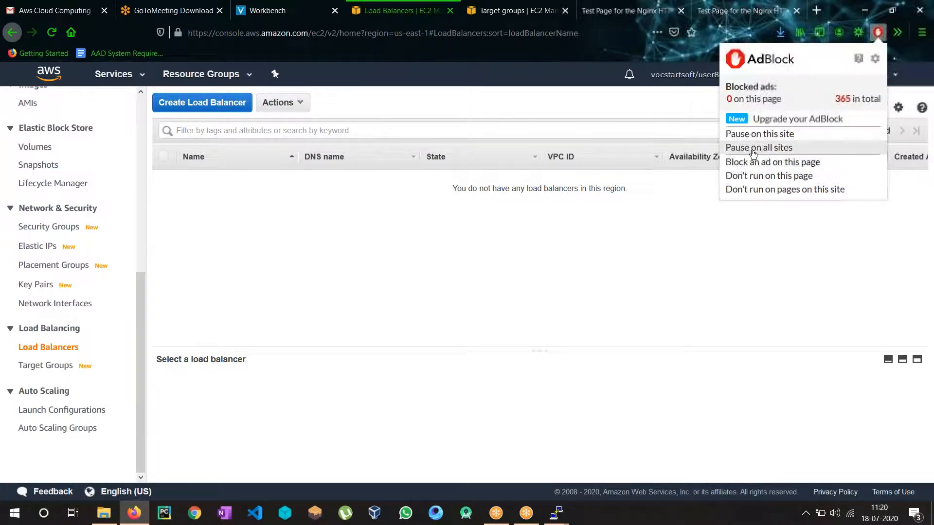
click(764, 147)
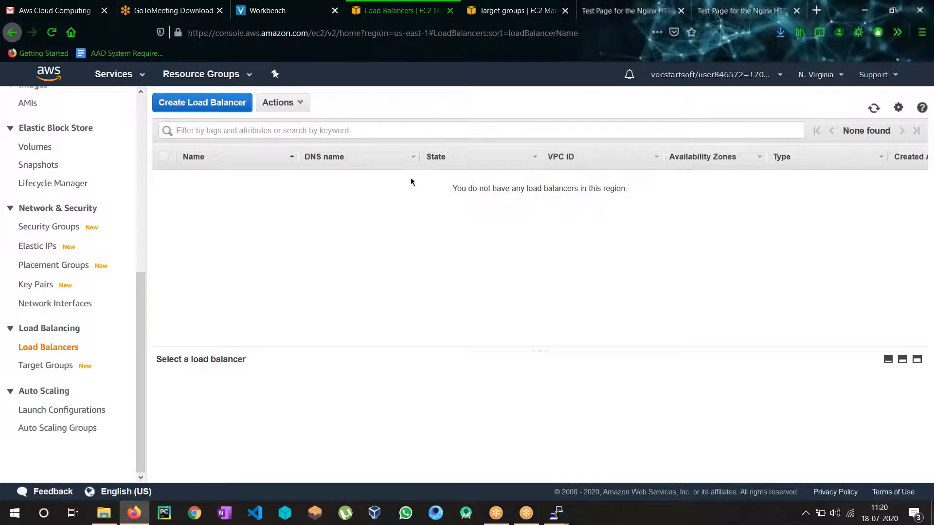
Start creating an Application Load Balancer and name it LoadBalancer-1
click(218, 108)
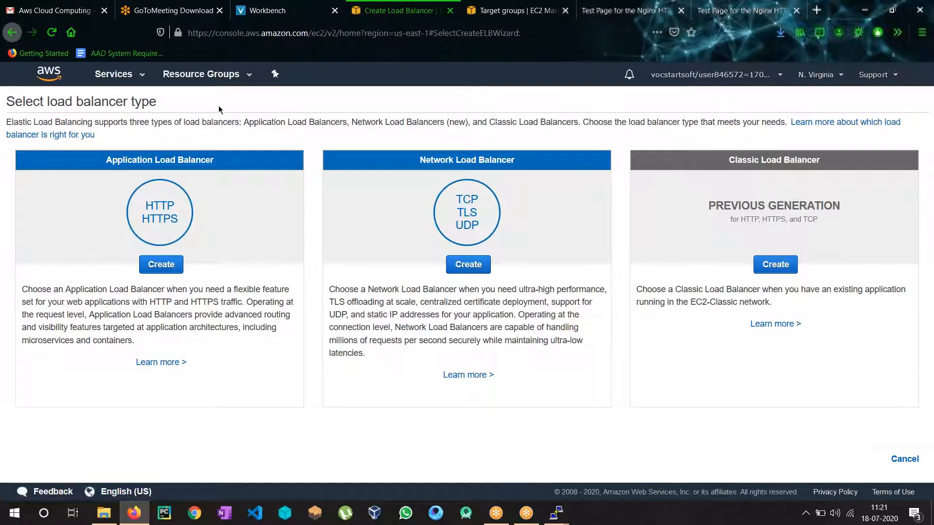
click(166, 267)
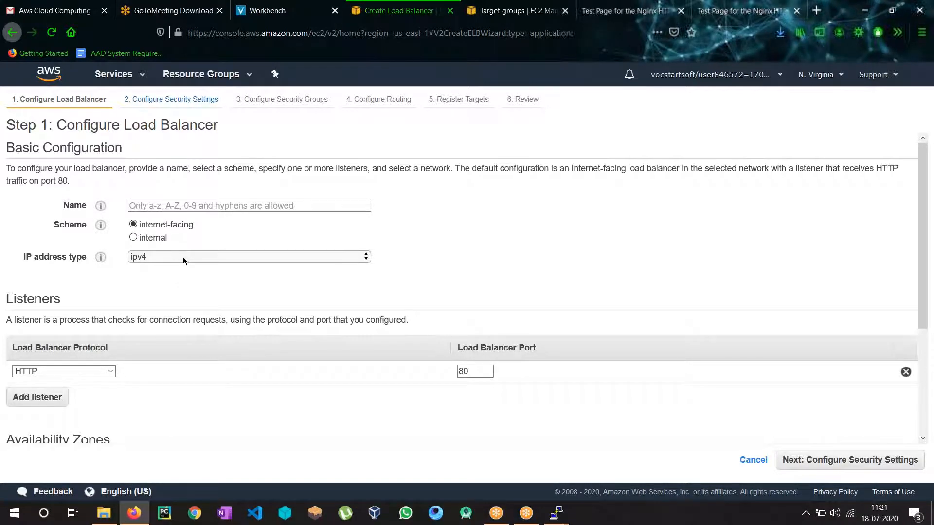
click(202, 210)
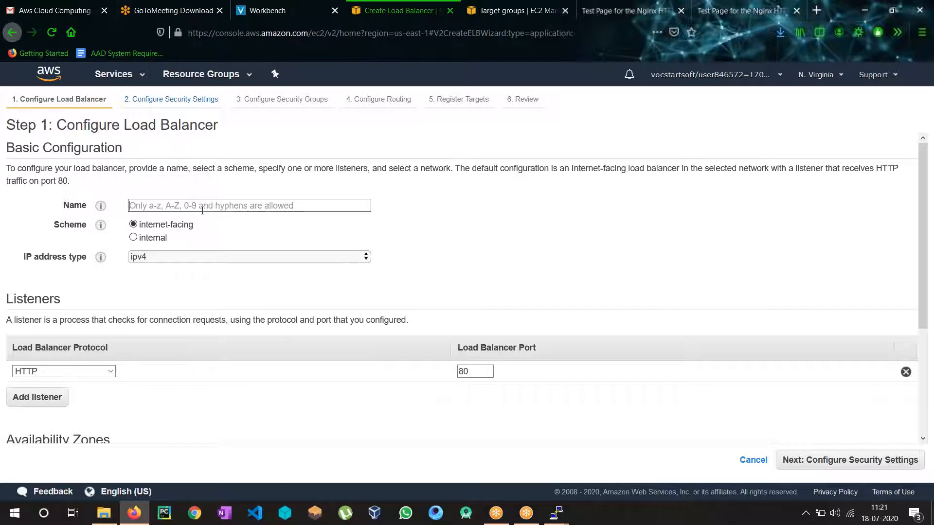
text(LoadBalancer1)
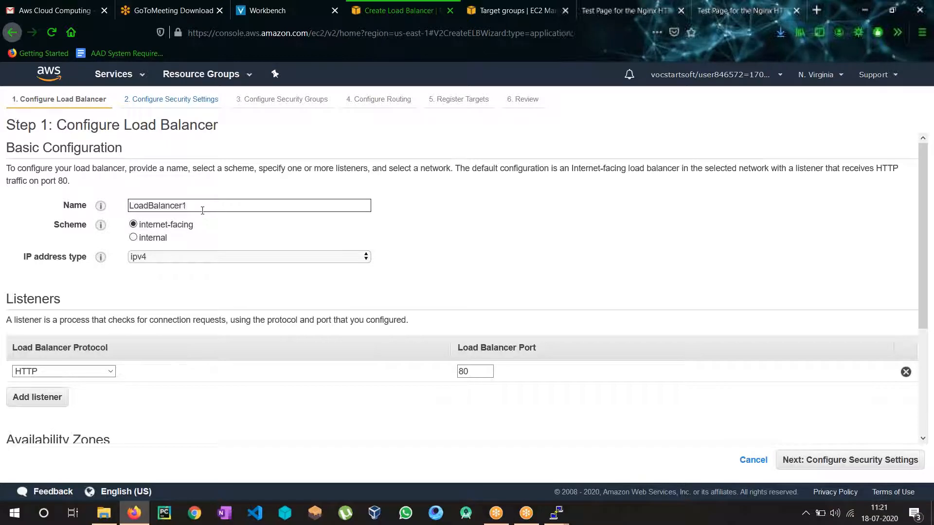
key(BackSpace)
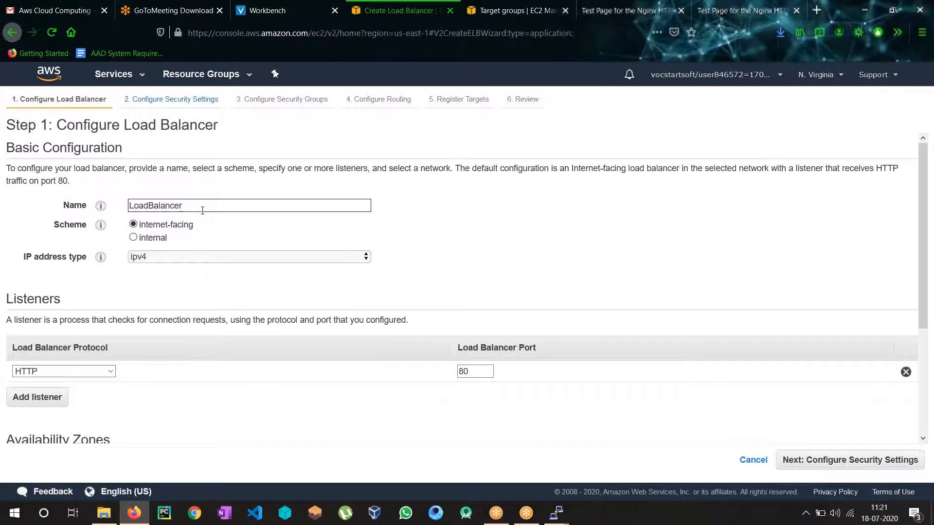
text(-1)
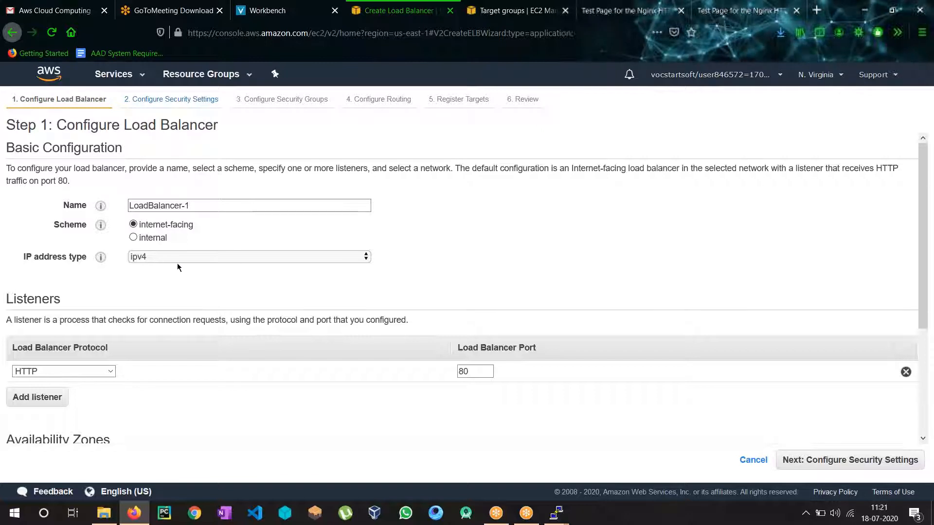
Choose the default VPC vpc-8b2ec1f6 for the load balancer and enable availability zones us-east-1a and us-east-1b
scroll(240, 299, down, 2)
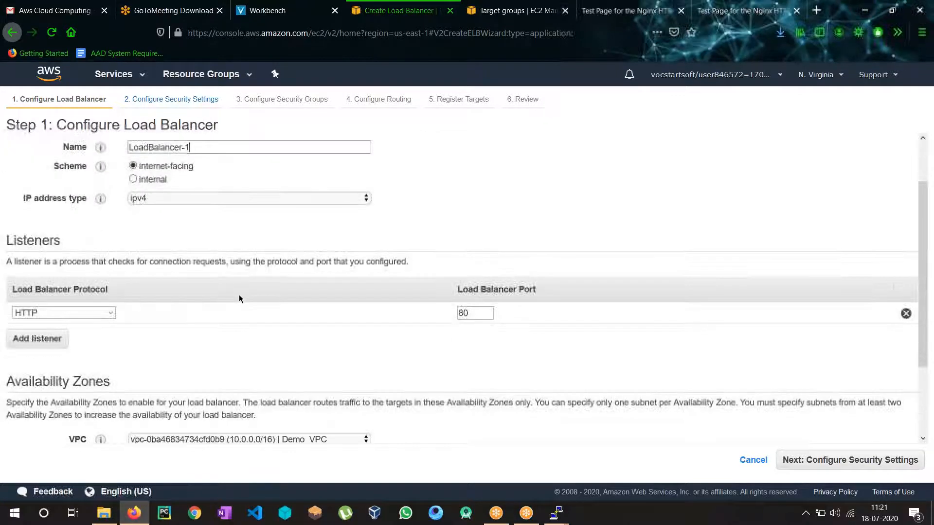
scroll(191, 299, down, 2)
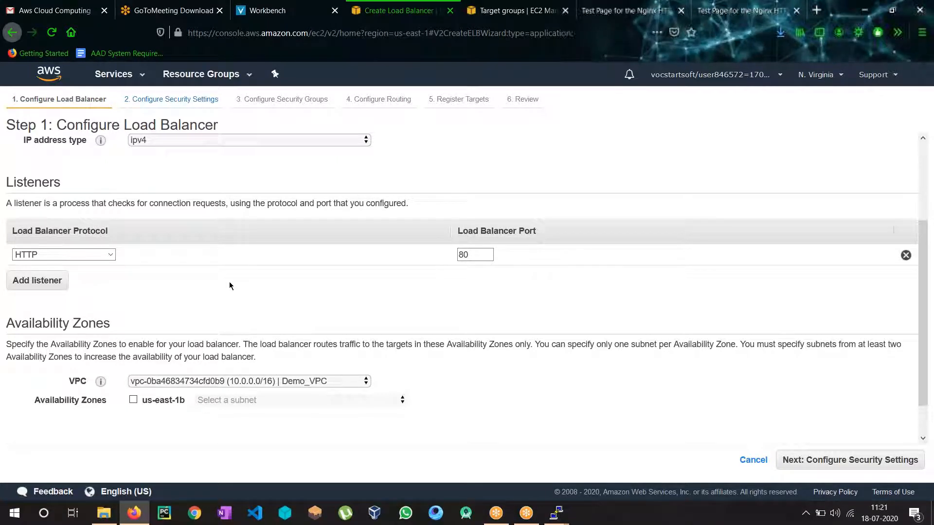
scroll(229, 285, down, 1)
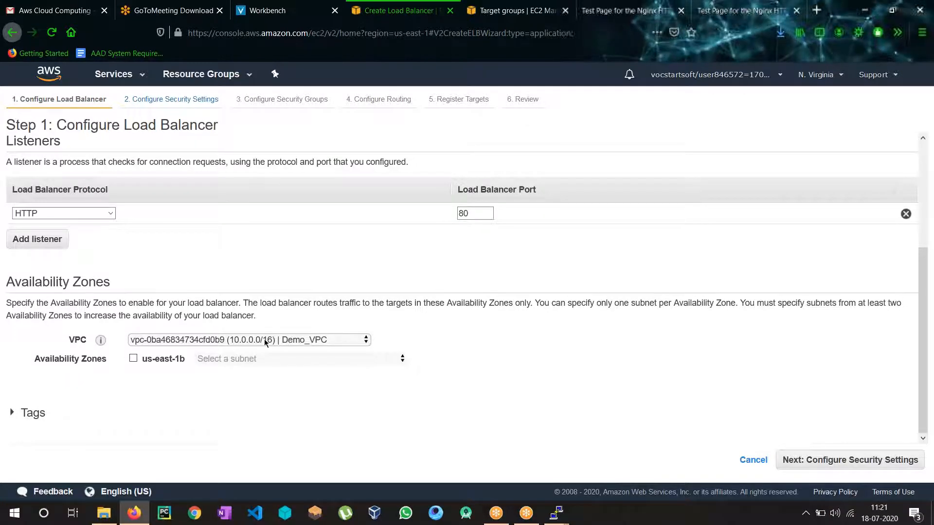
click(264, 339)
click(295, 354)
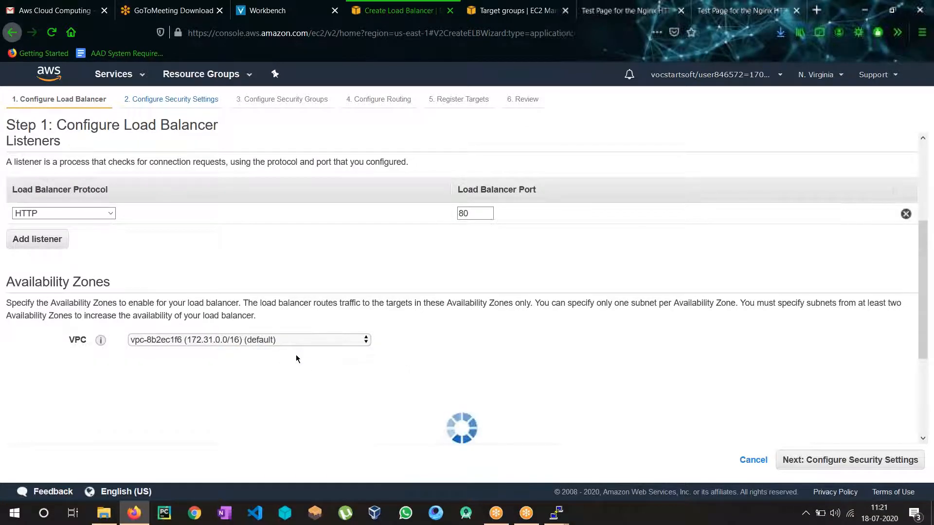
scroll(301, 356, down, 2)
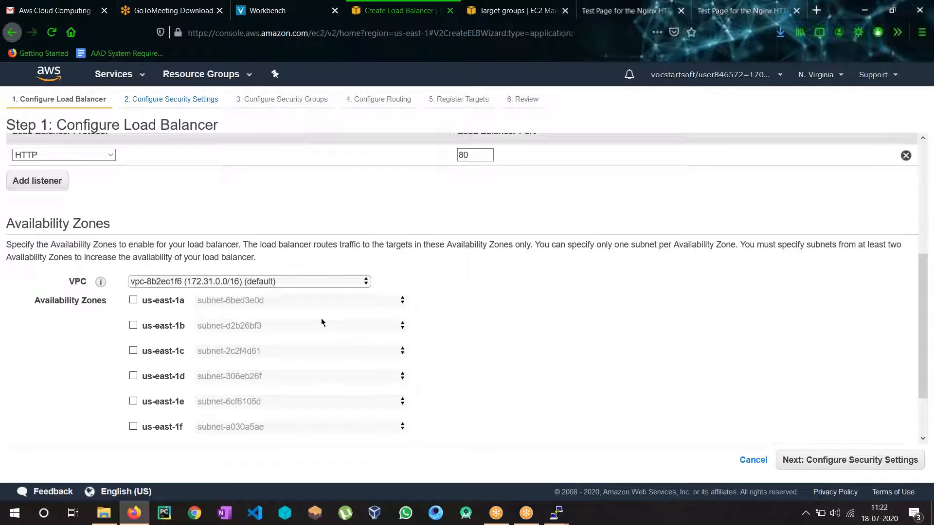
click(135, 300)
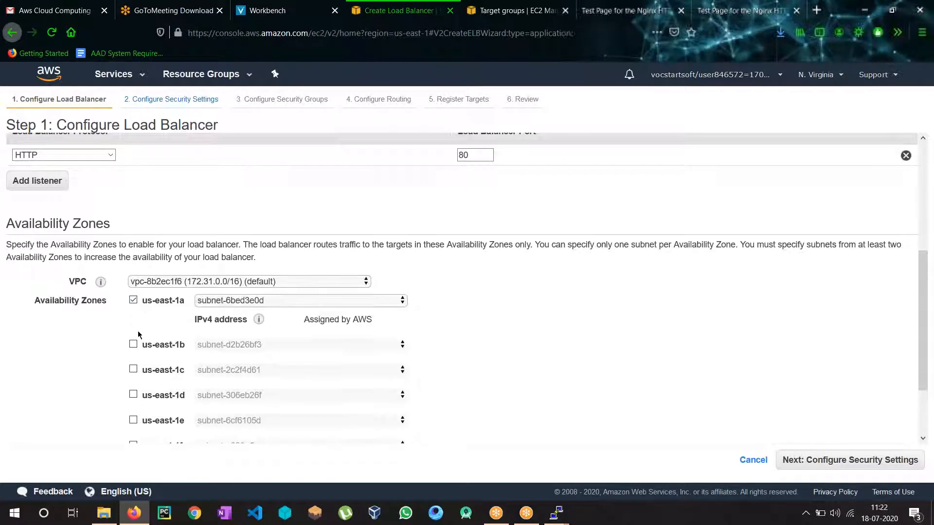
click(133, 345)
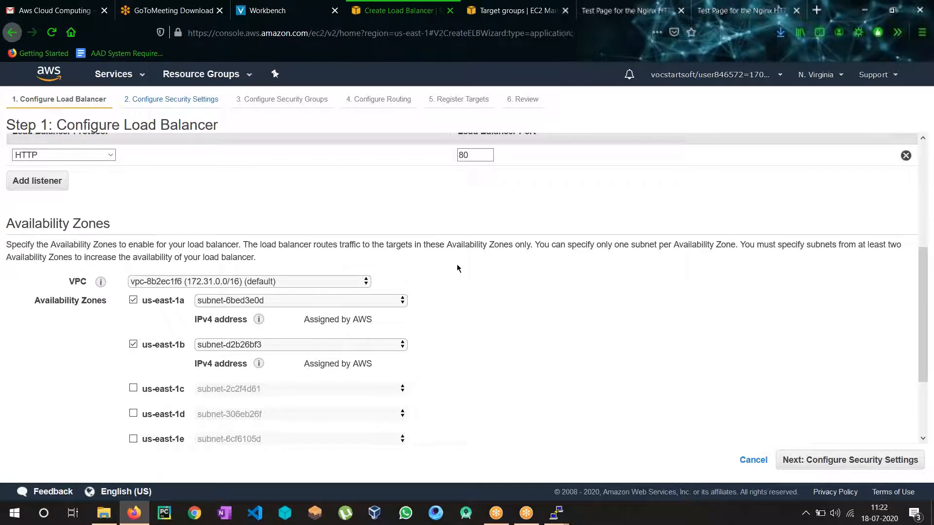
Enable the remaining availability zones us-east-1c, us-east-1d, us-east-1e and us-east-1f for the load balancer
scroll(456, 264, down, 3)
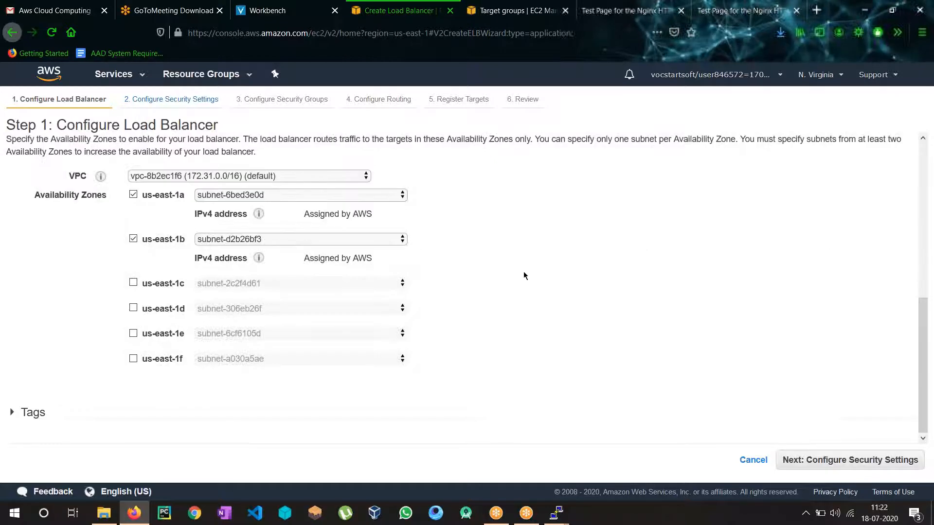
scroll(531, 331, up, 2)
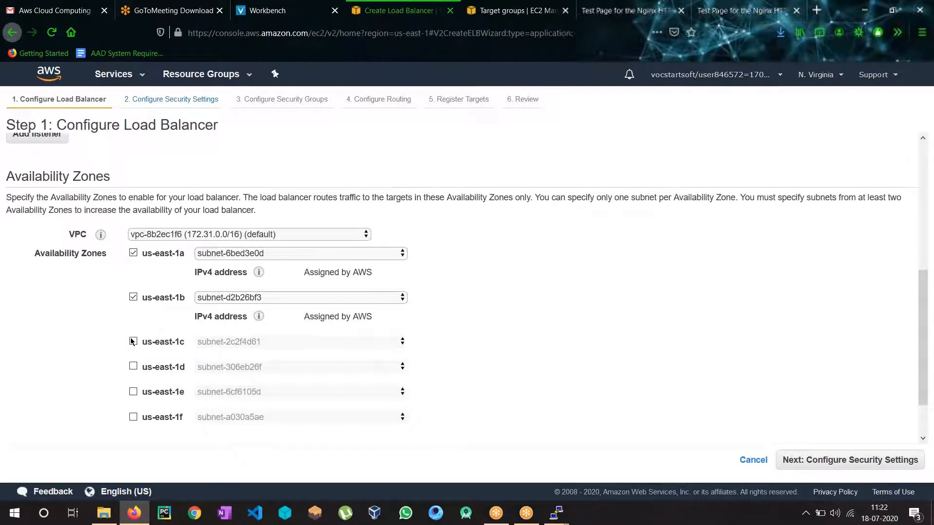
click(133, 340)
click(133, 385)
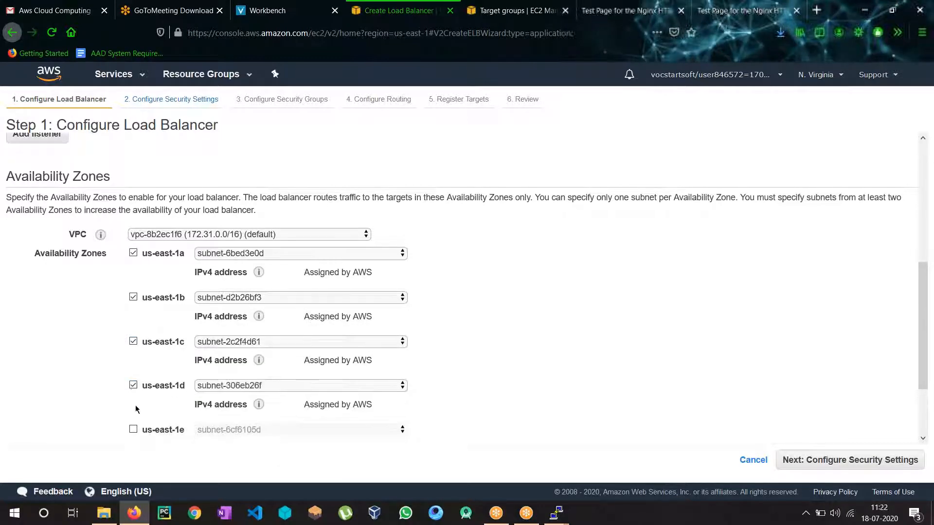
scroll(146, 405, down, 1)
click(151, 405)
scroll(151, 405, down, 1)
click(134, 418)
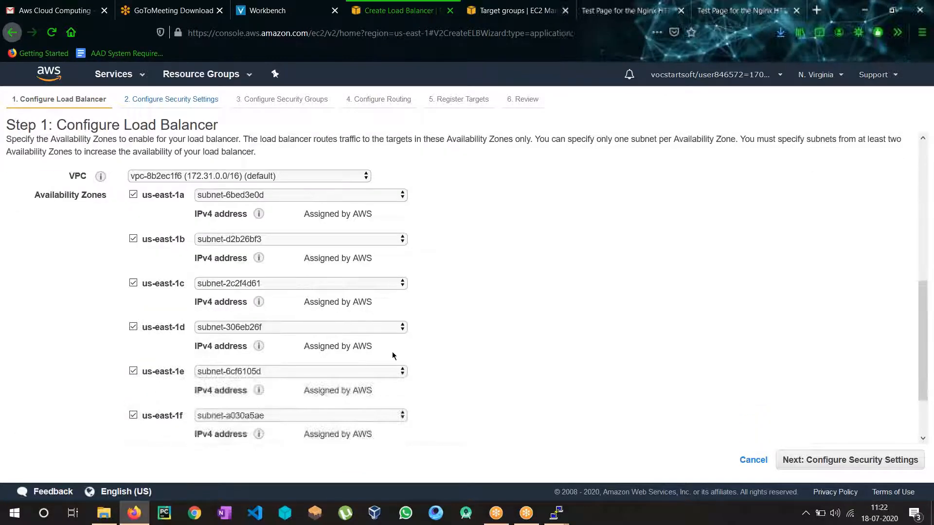
scroll(447, 349, down, 3)
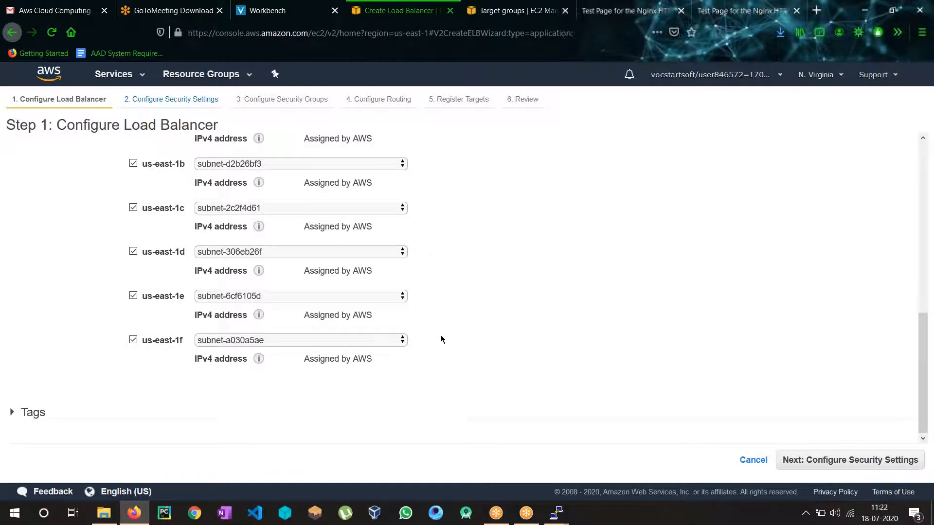
Continue past the security settings to the security groups stage and choose to create a new security group
click(883, 459)
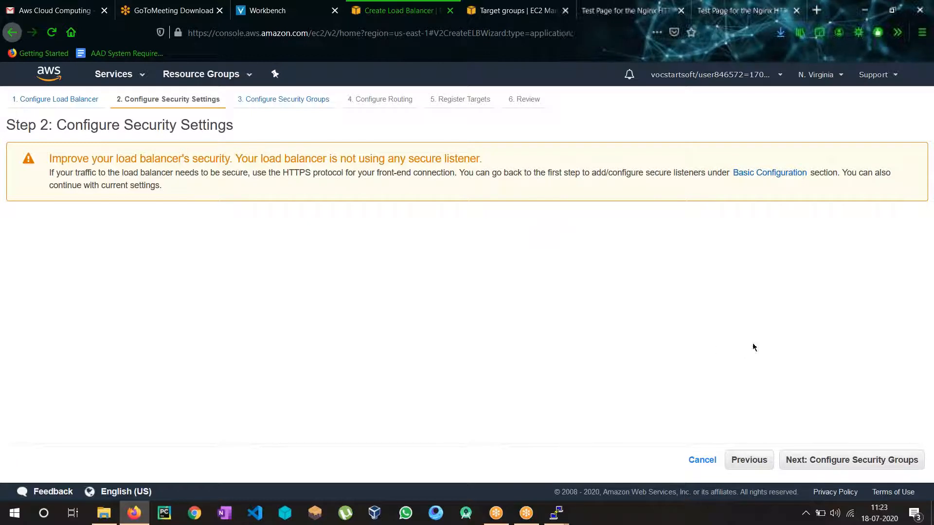
click(861, 456)
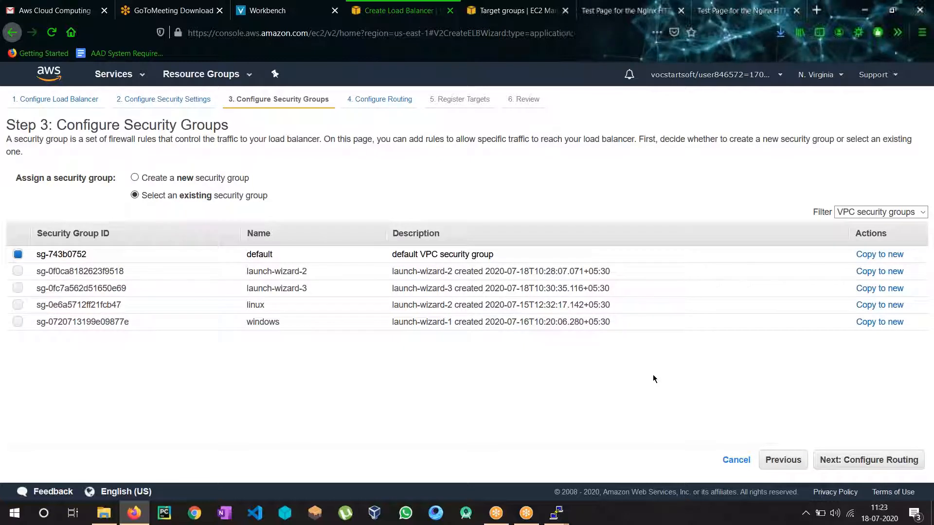
click(230, 179)
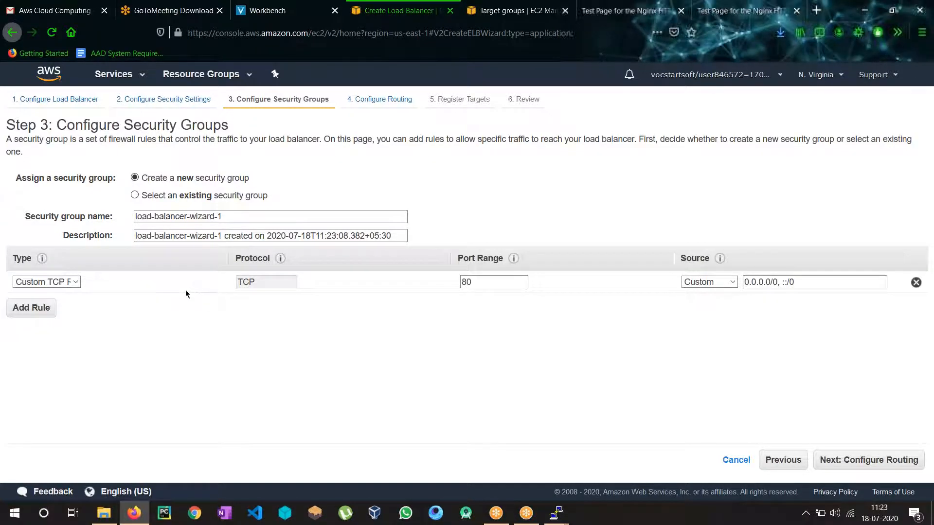
Add a second rule of type HTTP to the new security group with its source set to Anywhere
click(42, 308)
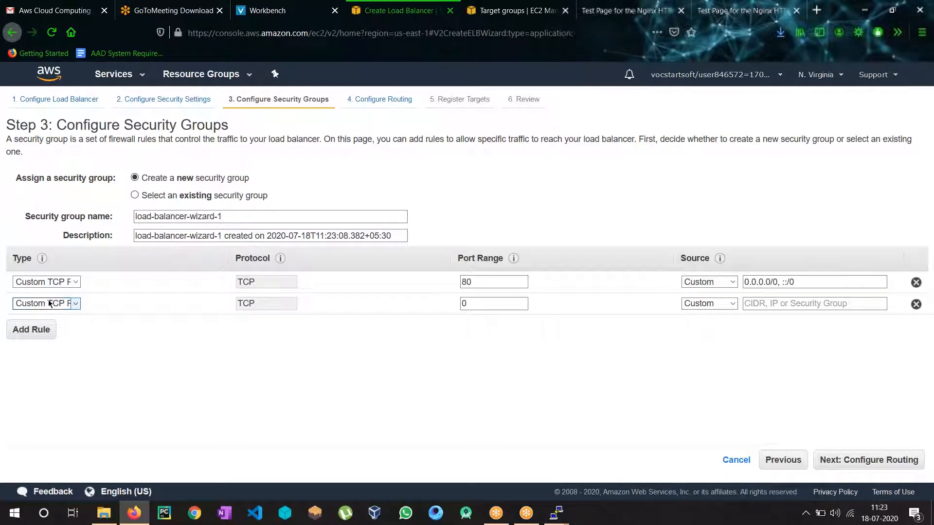
click(48, 303)
click(44, 283)
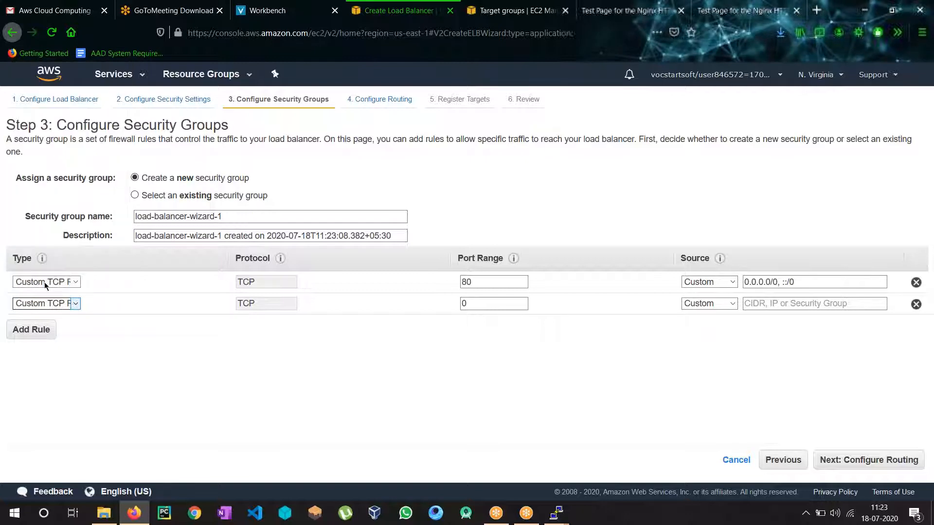
click(699, 304)
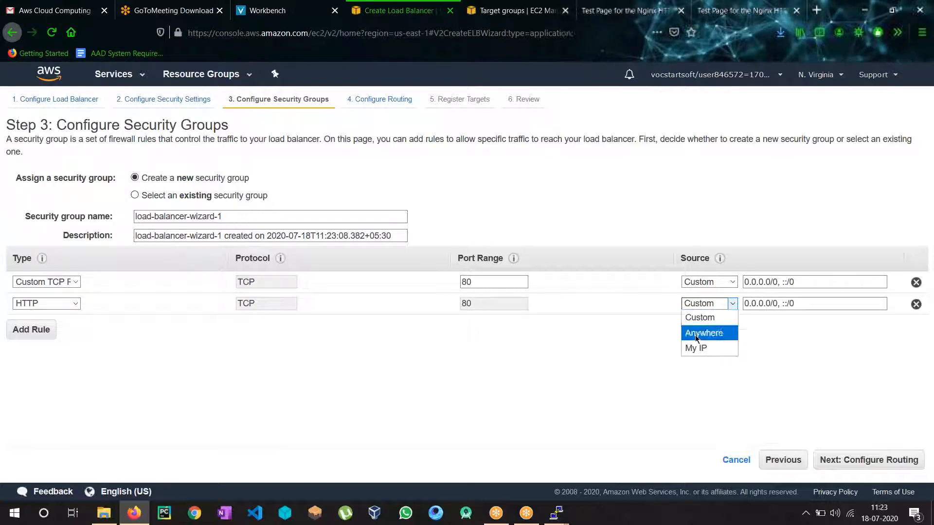
click(693, 331)
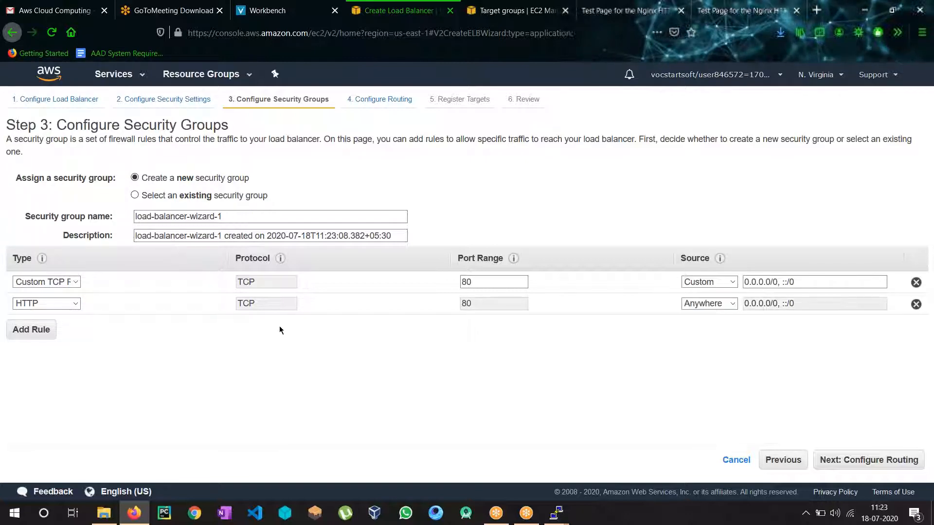
Add a third rule of type HTTPS to the security group with its source set to Anywhere
click(37, 334)
click(44, 325)
scroll(53, 294, down, 1)
scroll(53, 292, down, 1)
click(59, 252)
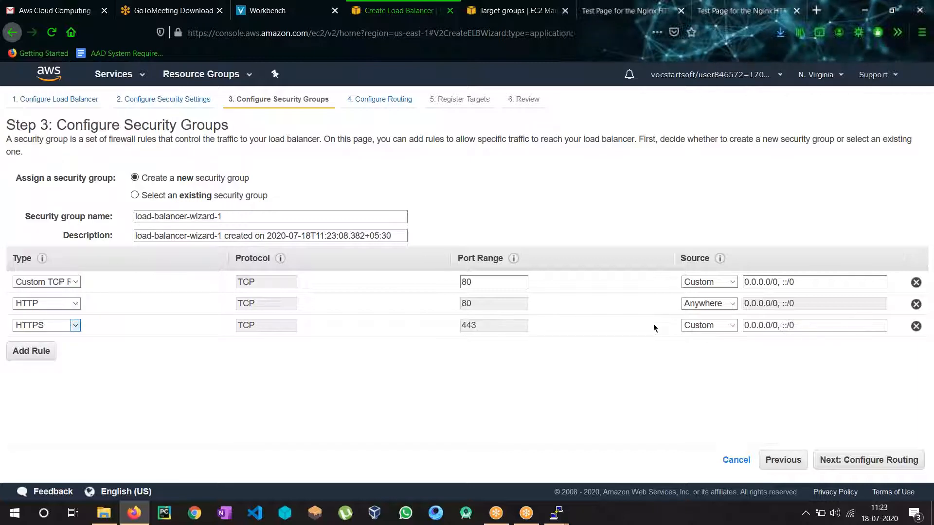
click(705, 328)
click(711, 355)
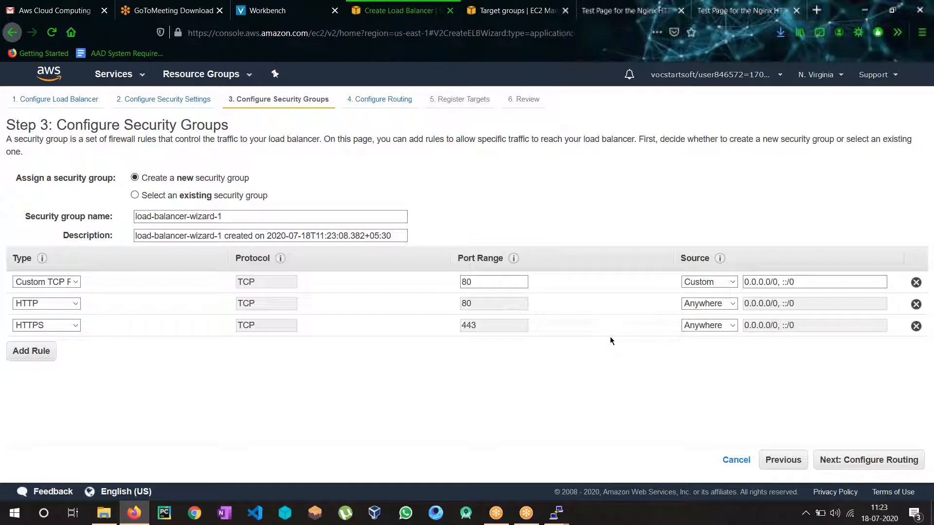
Continue to routing, choose the existing target group LoadBalancer, and proceed to the registered targets stage
click(864, 466)
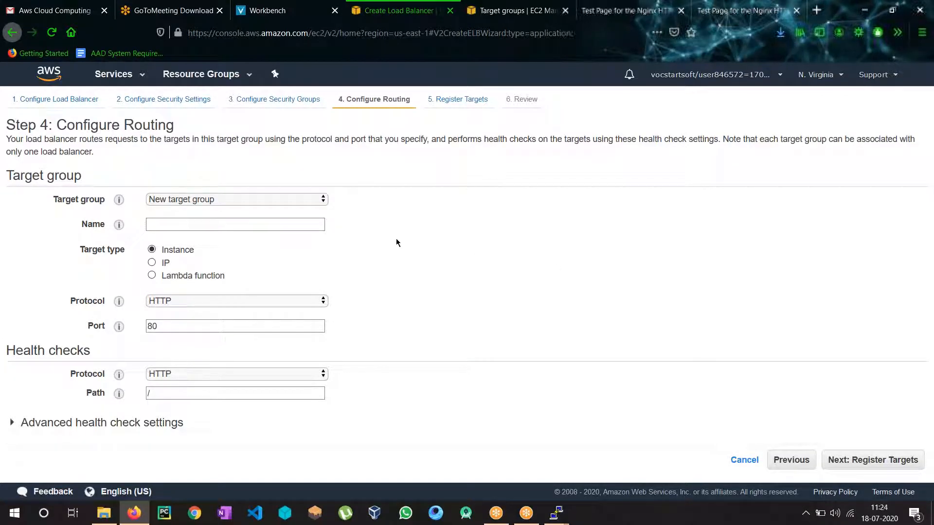
click(216, 198)
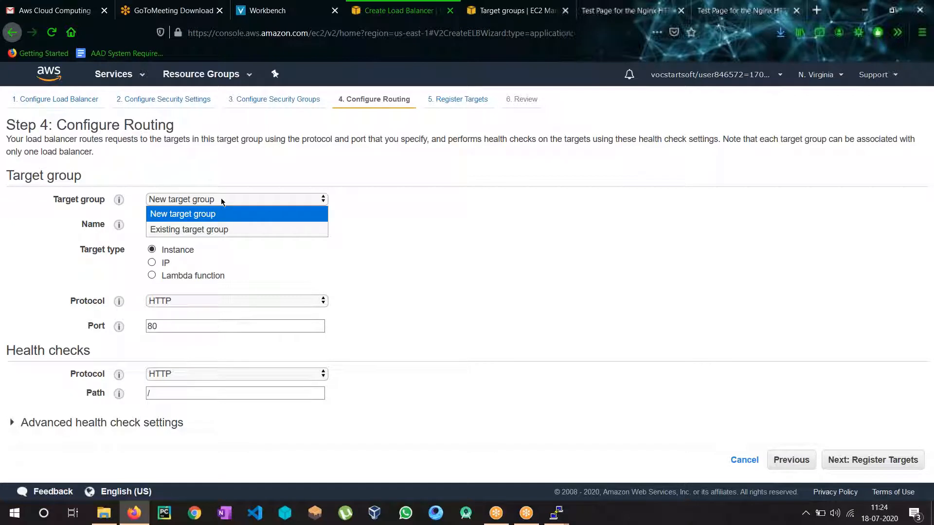
click(235, 229)
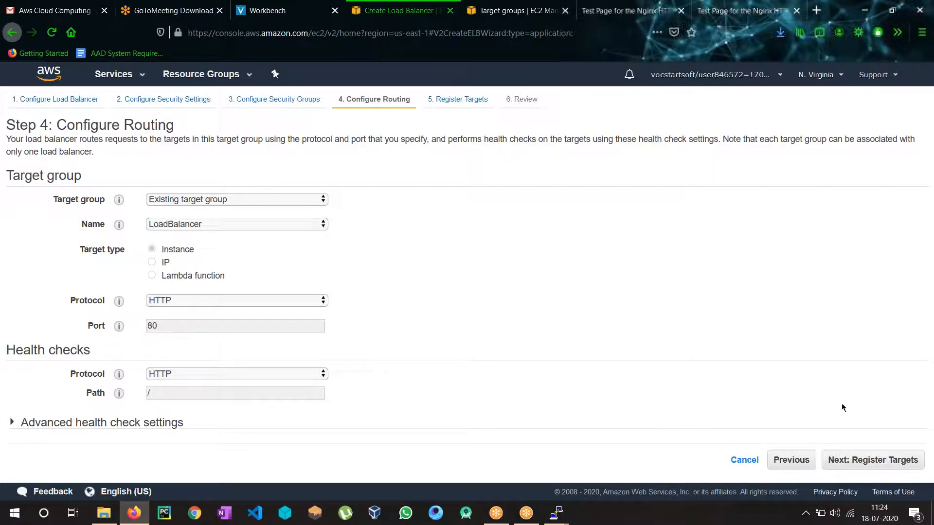
click(881, 459)
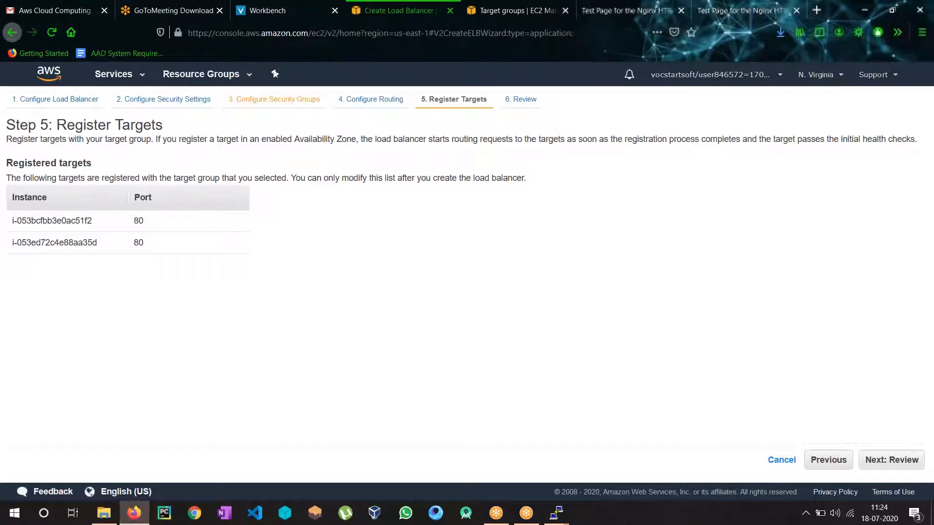
Revisit the security groups and security settings stages, and return to routing with the existing target group selected
click(273, 100)
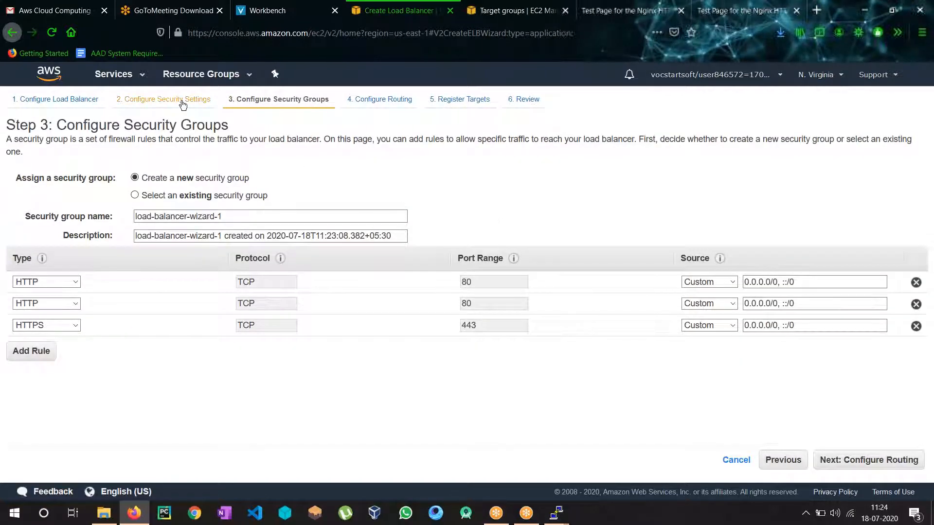
click(181, 100)
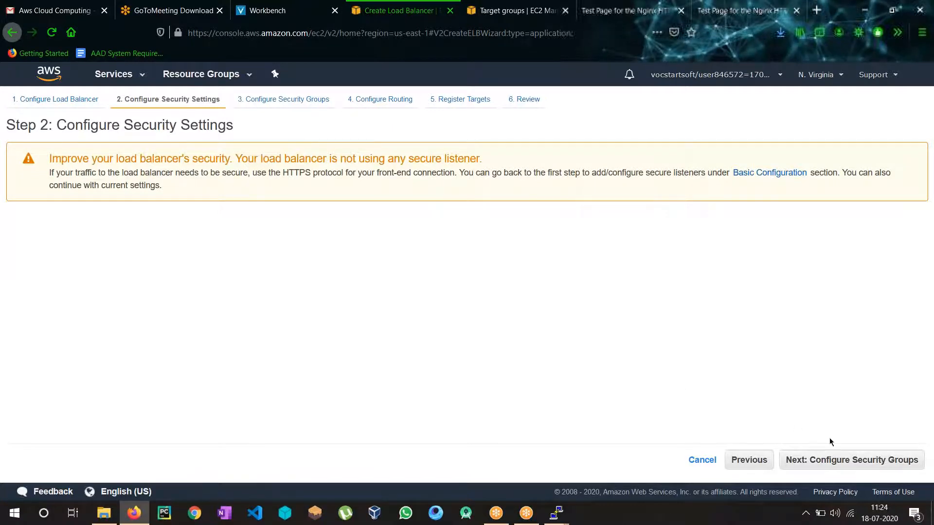
click(837, 459)
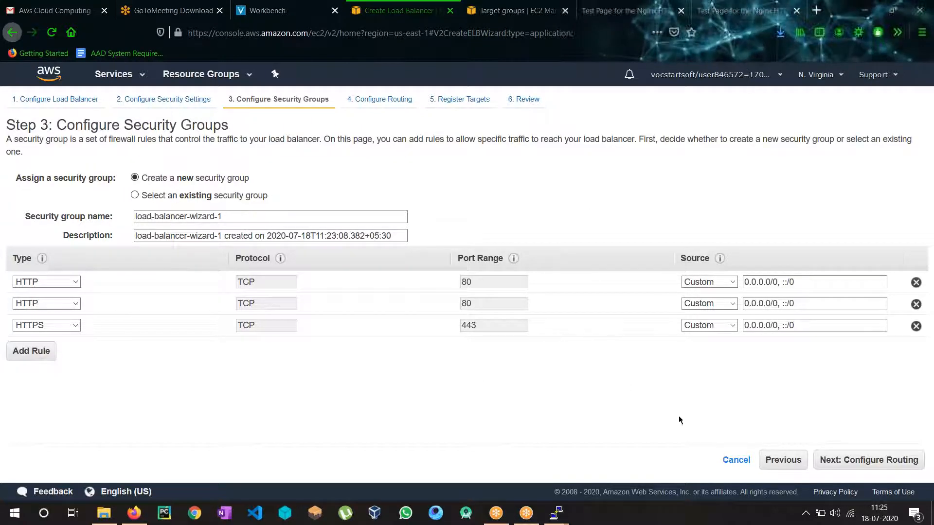
click(865, 462)
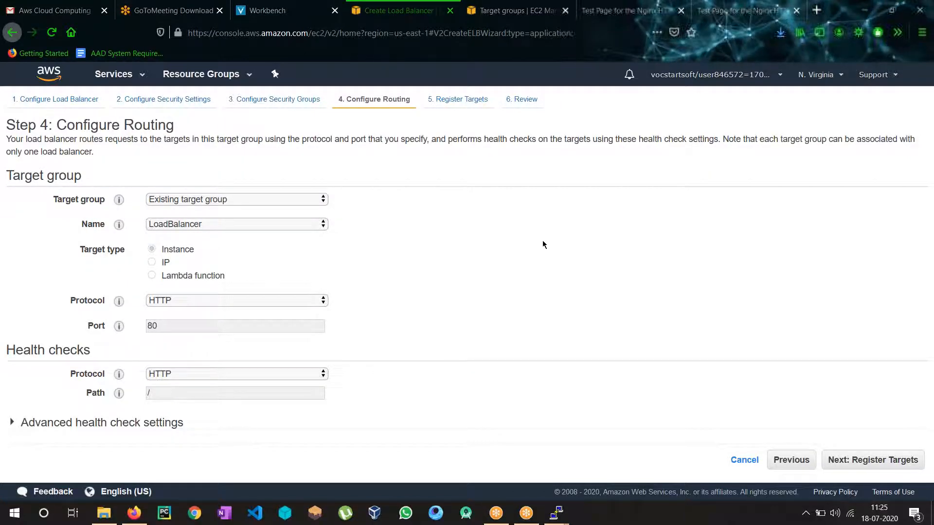
click(256, 200)
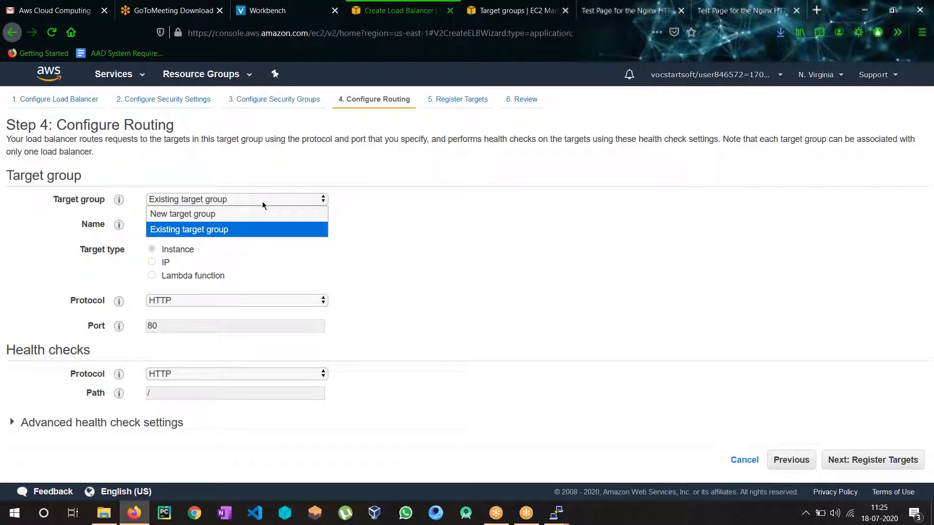
click(267, 229)
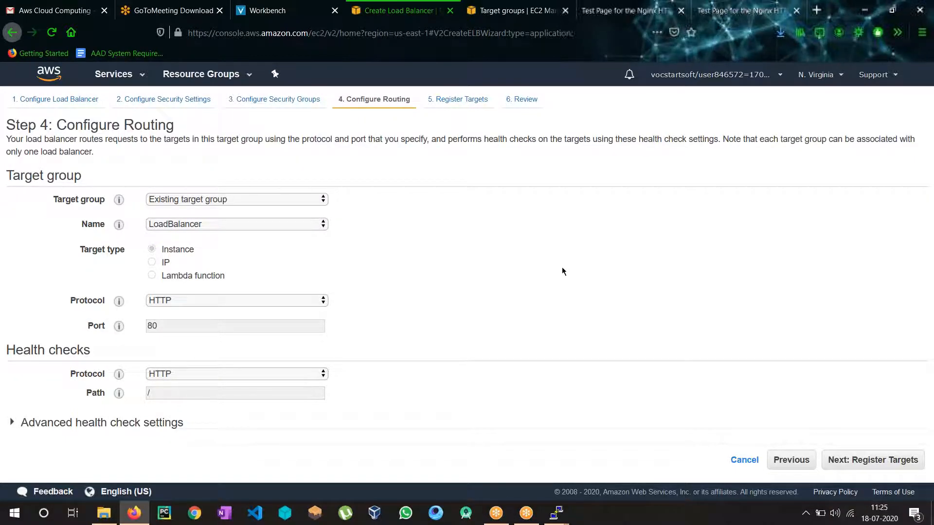
Return to the security groups stage and set the source of the second HTTP rule and the HTTPS rule to Anywhere
click(278, 100)
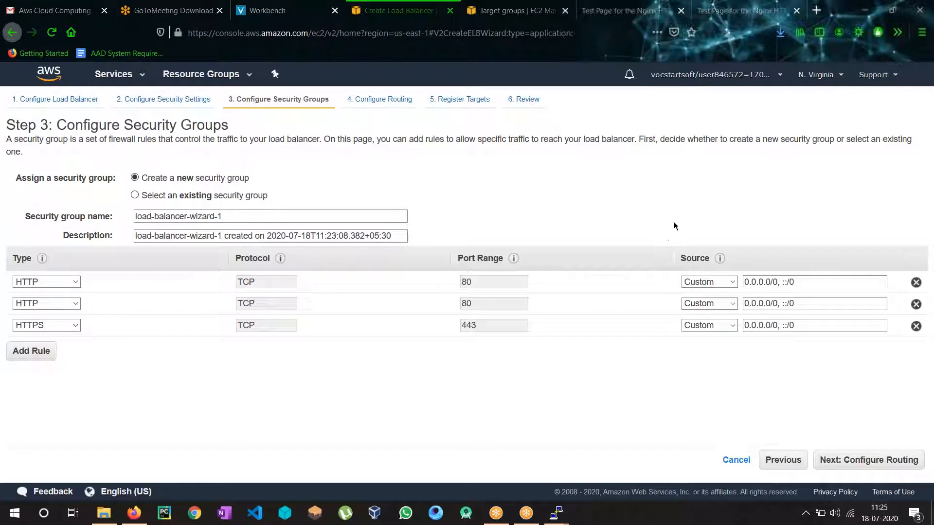
click(706, 304)
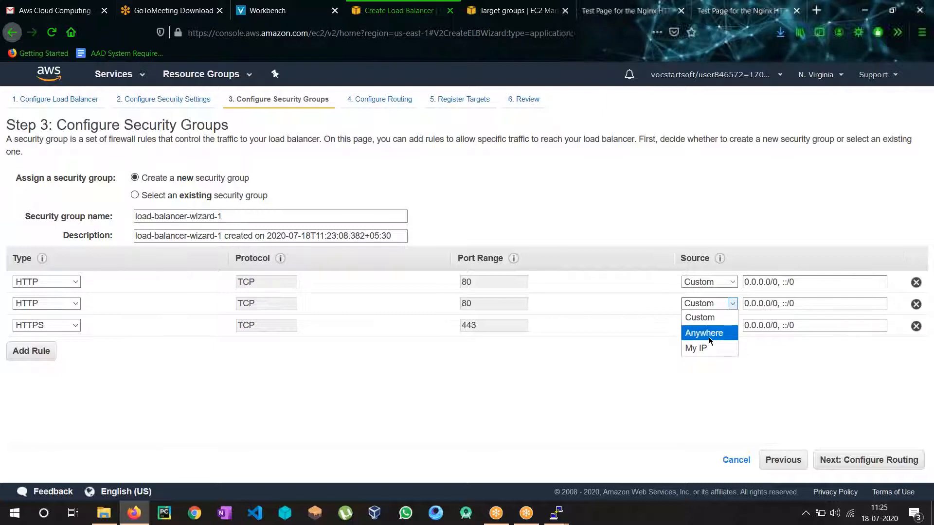
click(708, 337)
click(705, 325)
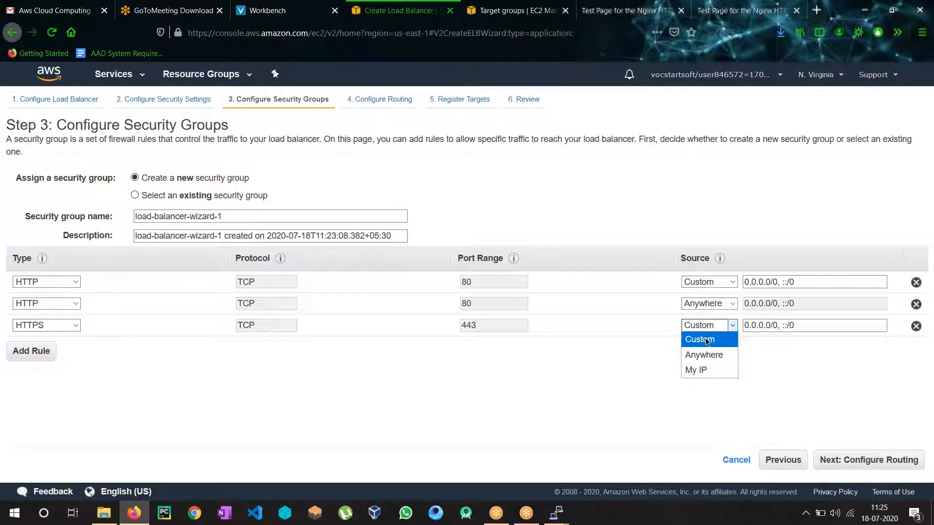
click(707, 354)
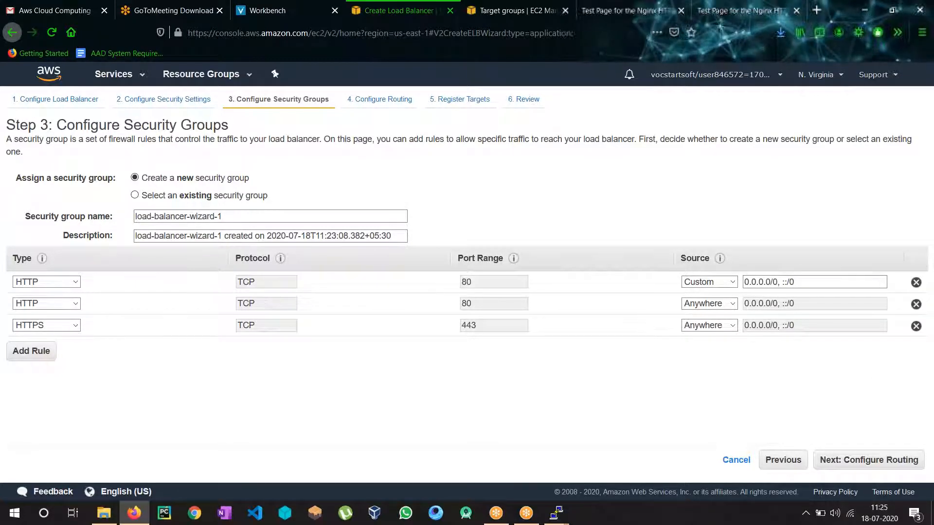
Proceed through routing and registered targets to the final review, and try to create the load balancer
click(869, 463)
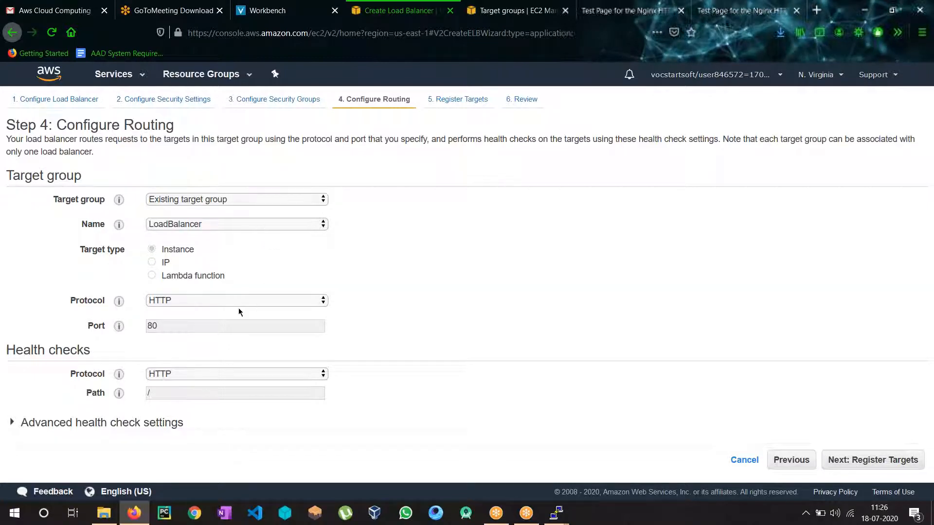
click(902, 464)
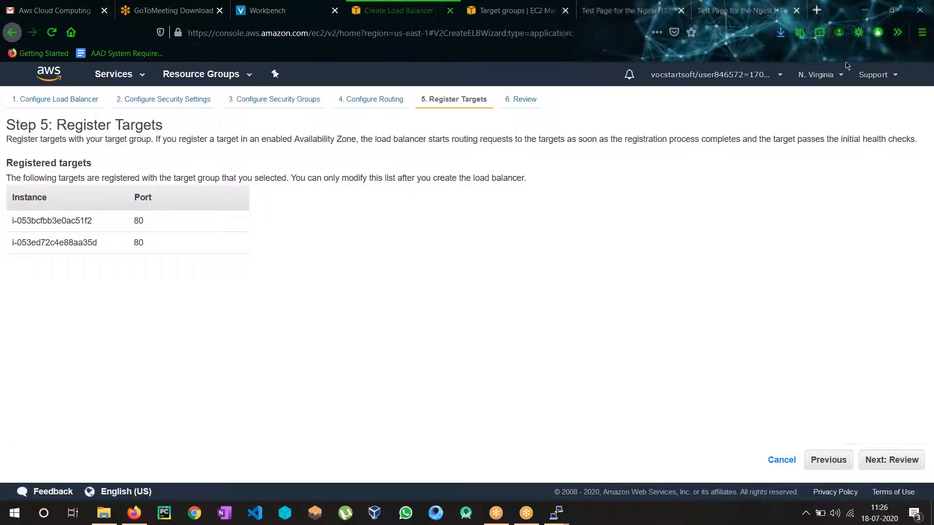
click(890, 460)
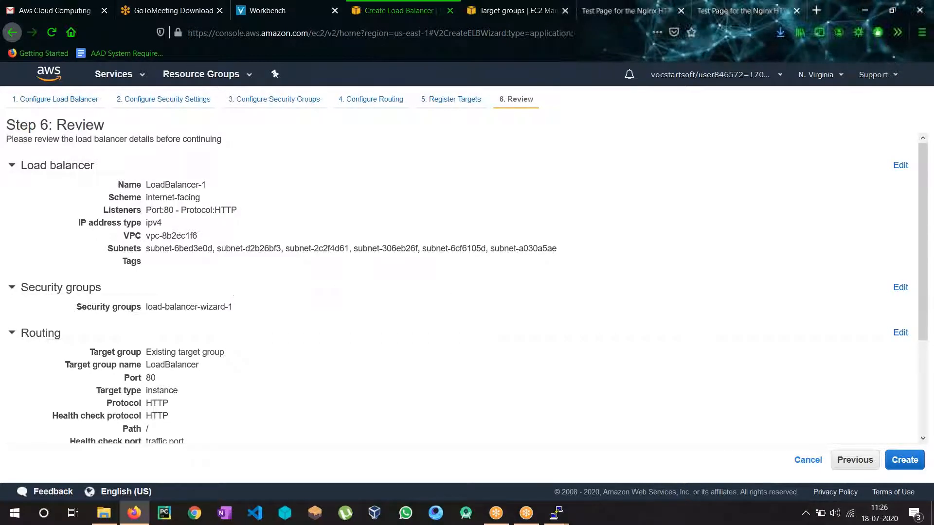
scroll(253, 302, down, 3)
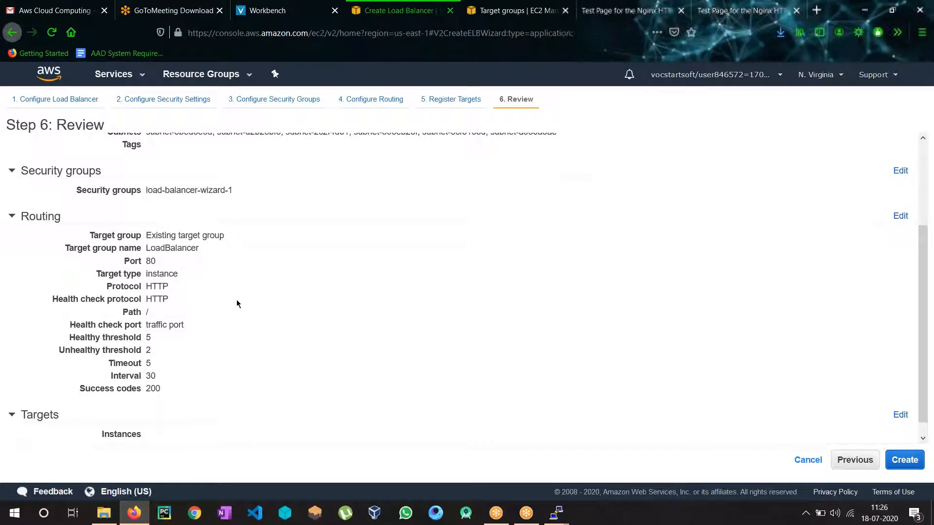
scroll(237, 300, down, 1)
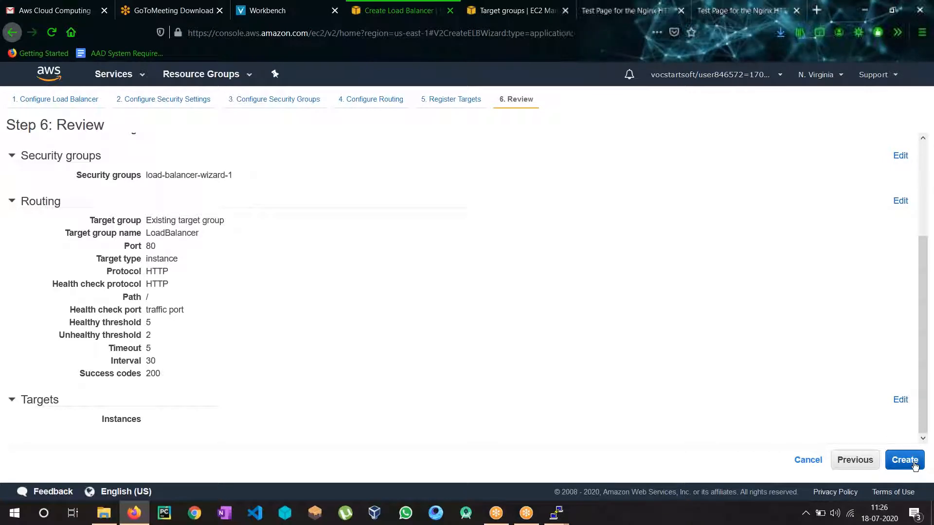
click(897, 457)
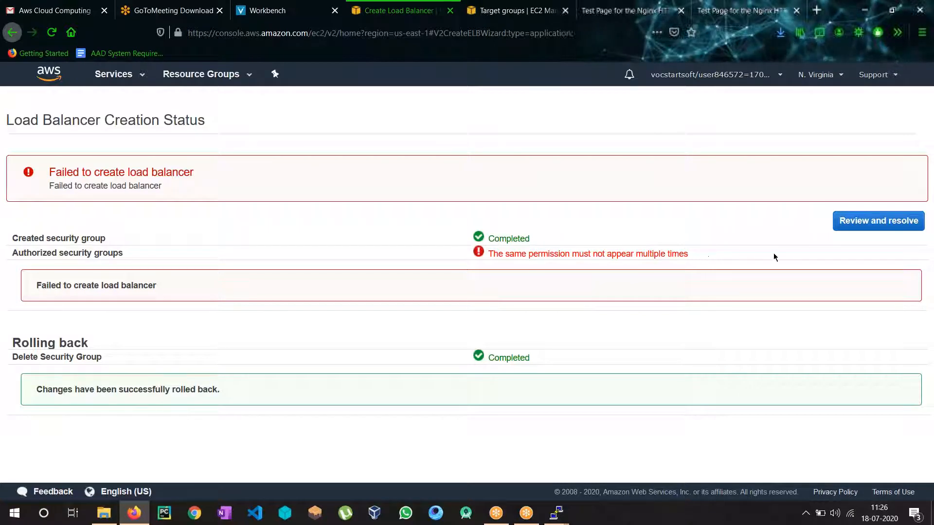
Go back to the load balancer review, edit its security groups, and delete the duplicate HTTP rule in the first row
click(889, 225)
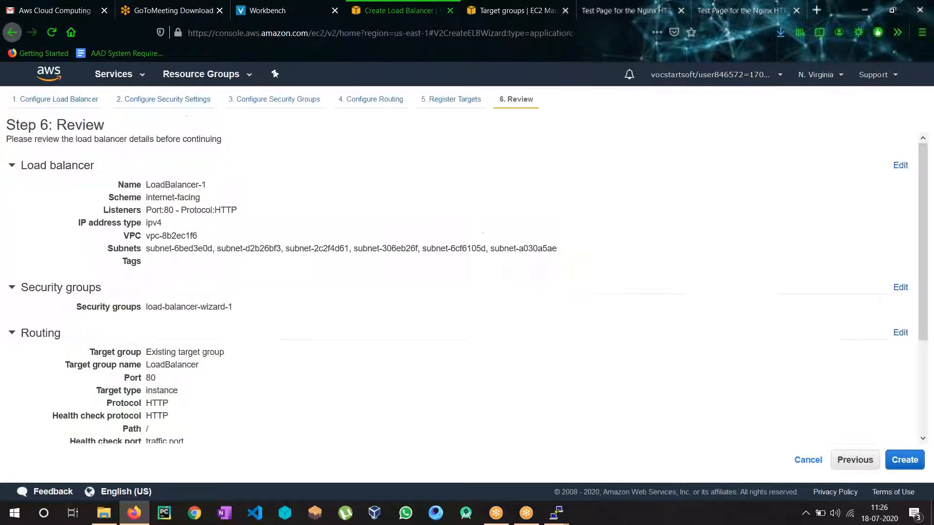
scroll(541, 307, down, 3)
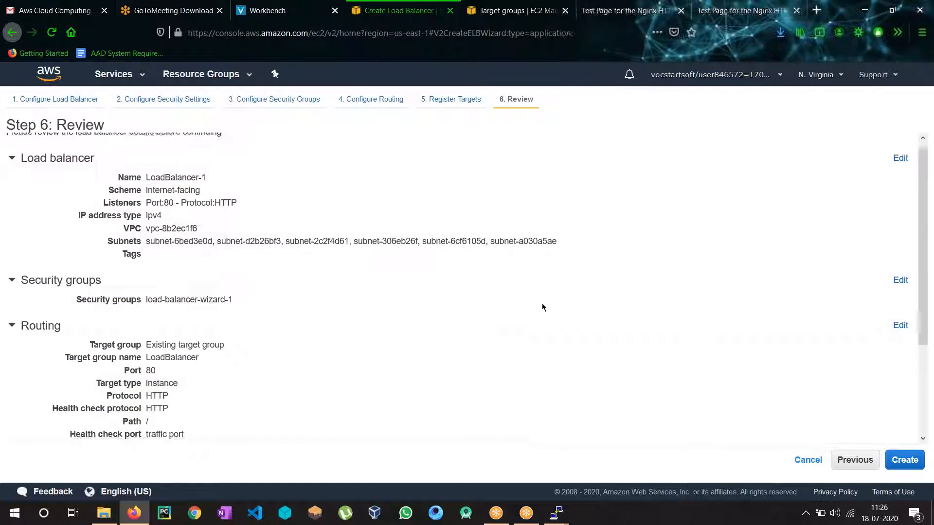
scroll(547, 299, down, 1)
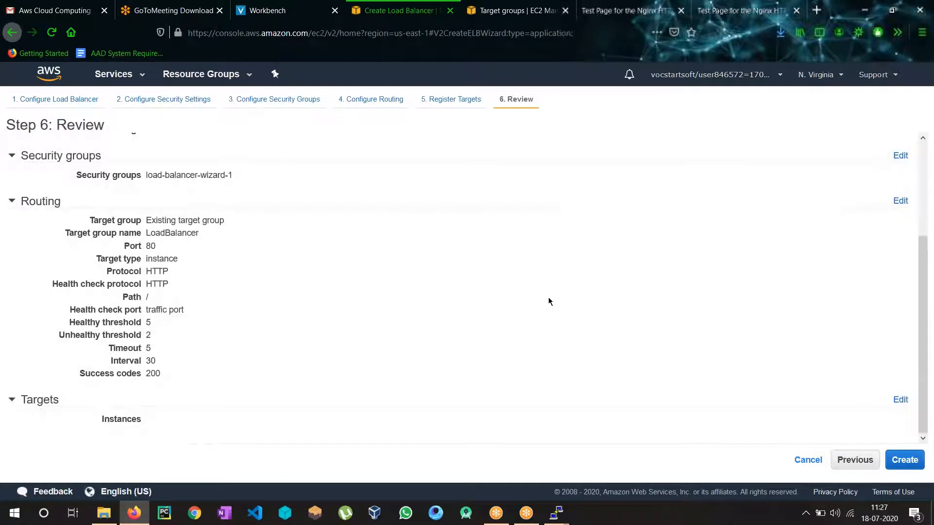
scroll(548, 301, up, 2)
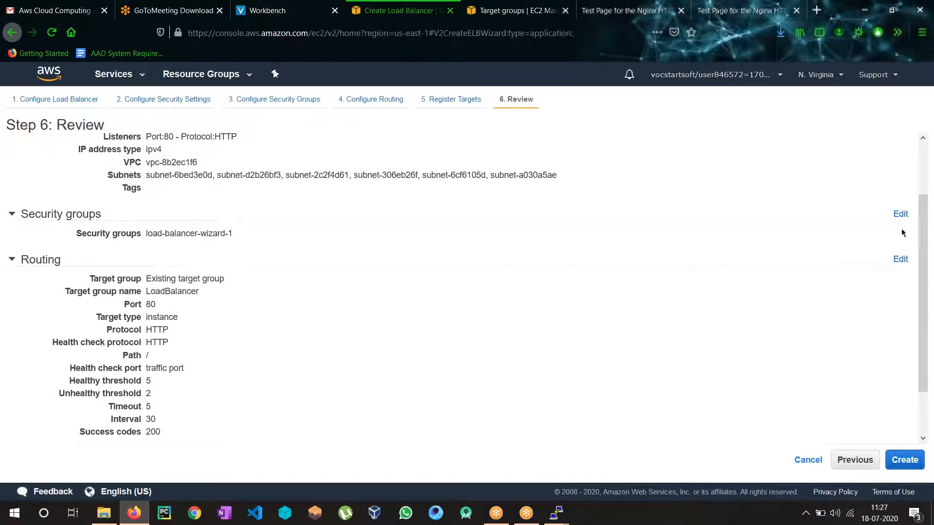
click(900, 214)
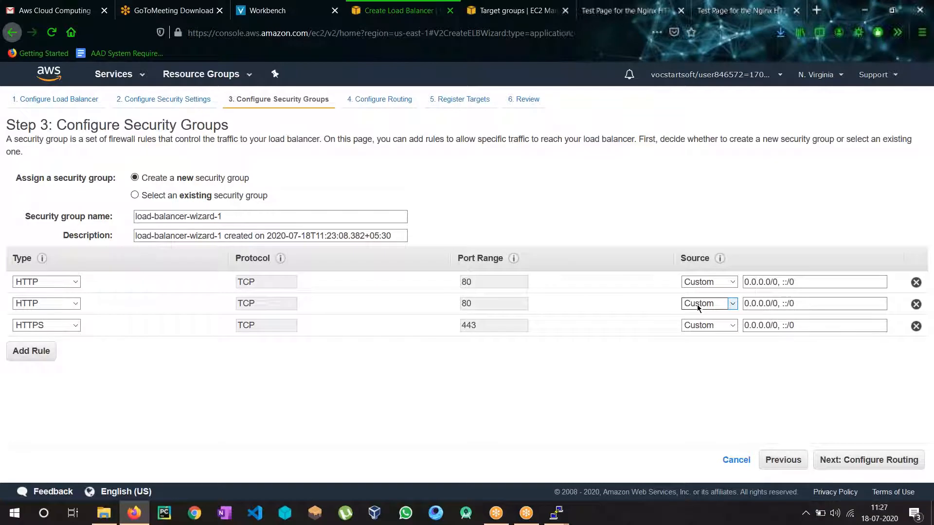
click(41, 282)
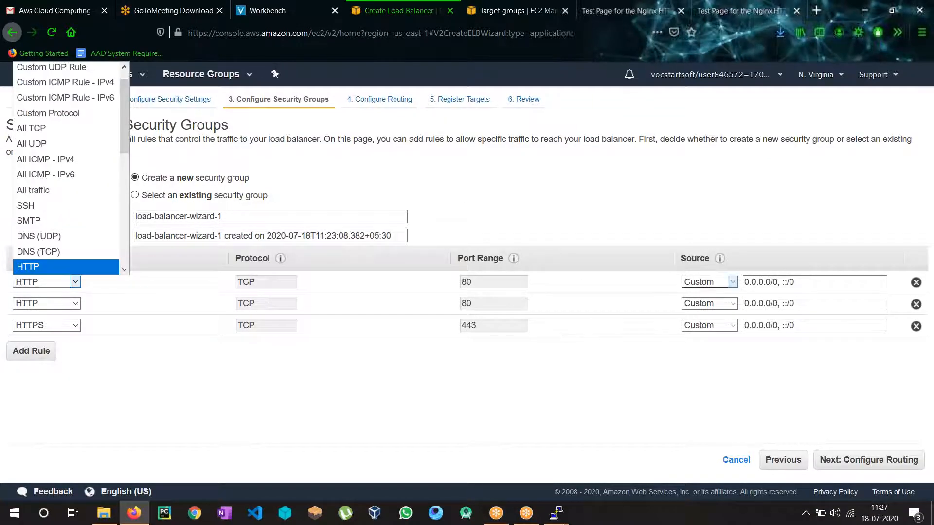
click(916, 282)
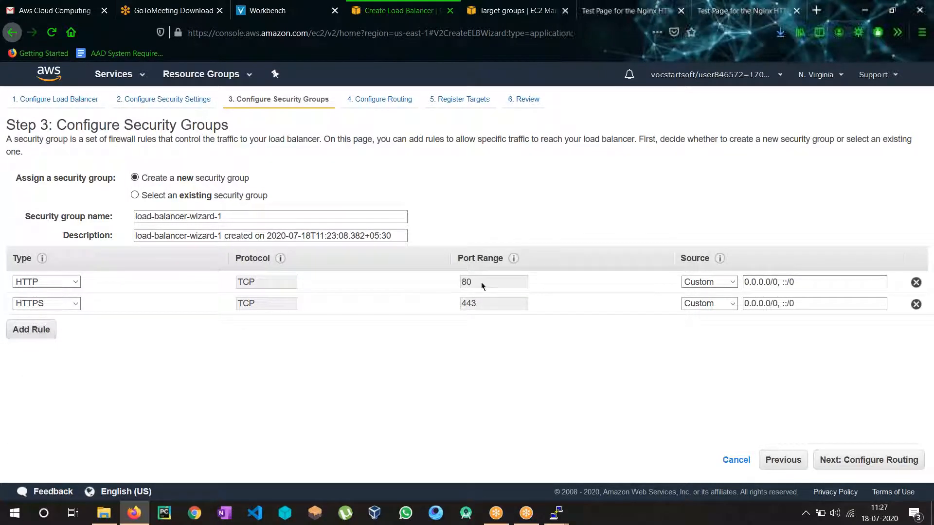
Set the source of both the HTTP and the HTTPS security group rules to Anywhere
click(701, 283)
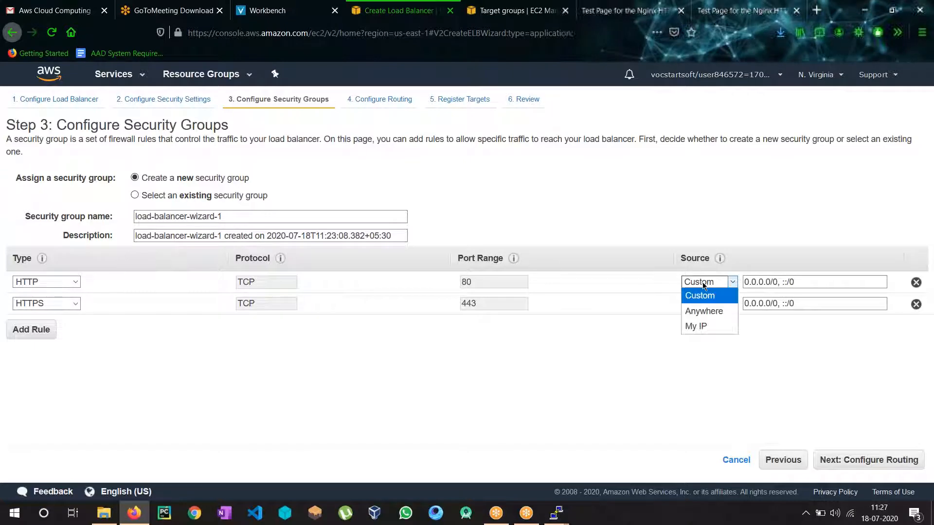
click(709, 312)
click(699, 304)
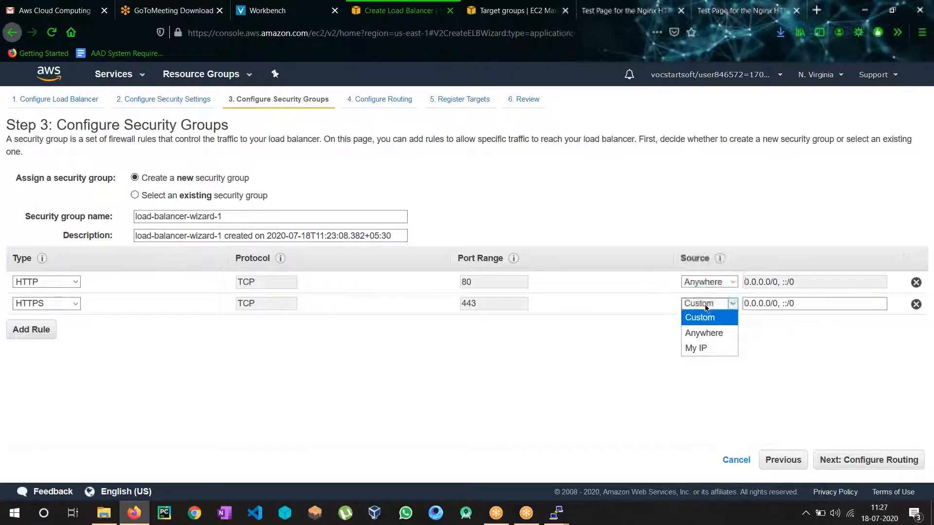
click(703, 334)
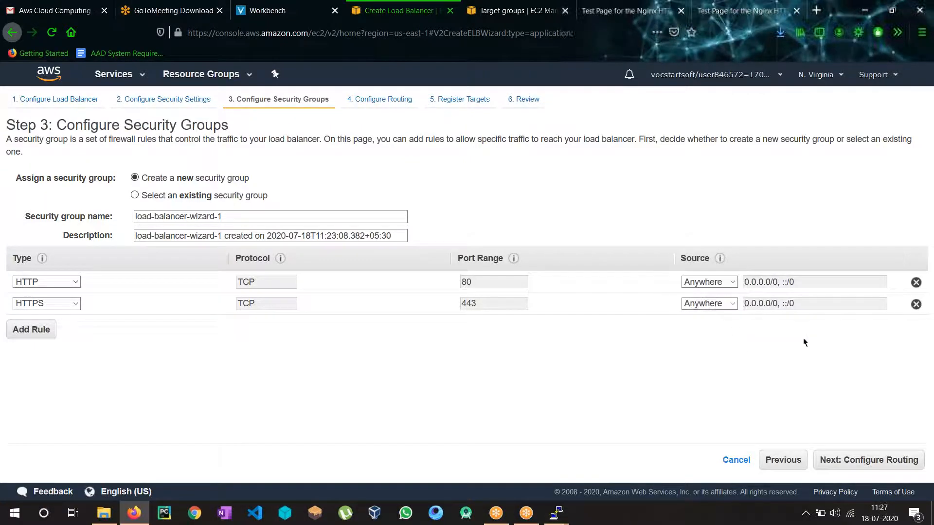
Proceed through routing and target registration to the review, create LoadBalancer-1, and close the creation status page
click(900, 459)
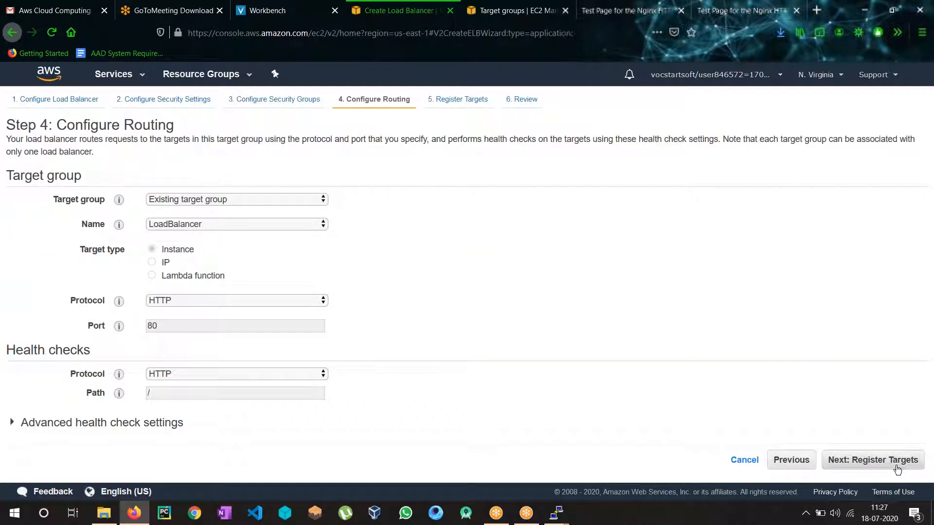
click(897, 468)
click(897, 468)
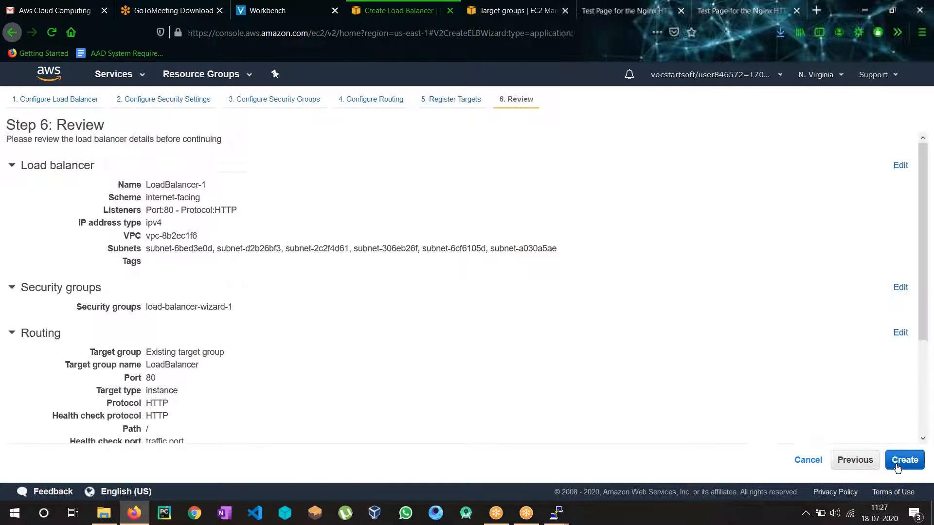
click(897, 466)
scroll(696, 372, down, 3)
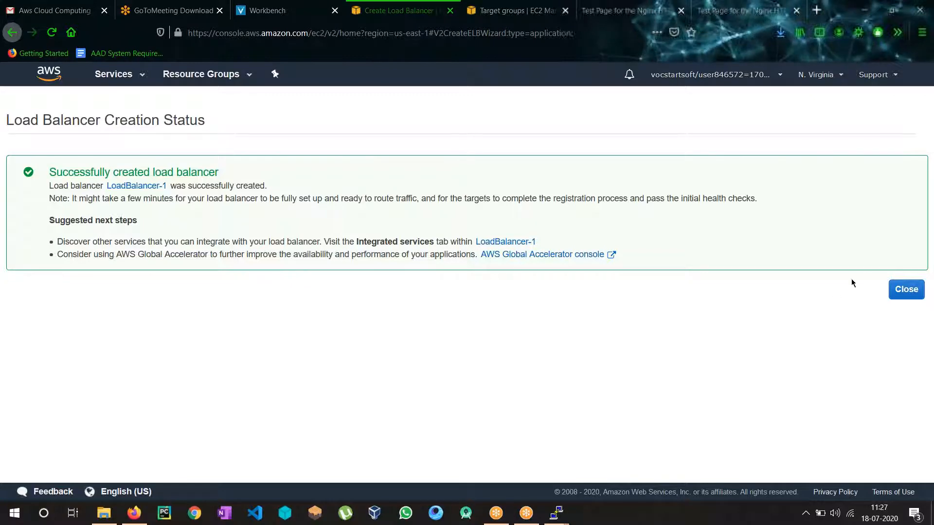
click(912, 293)
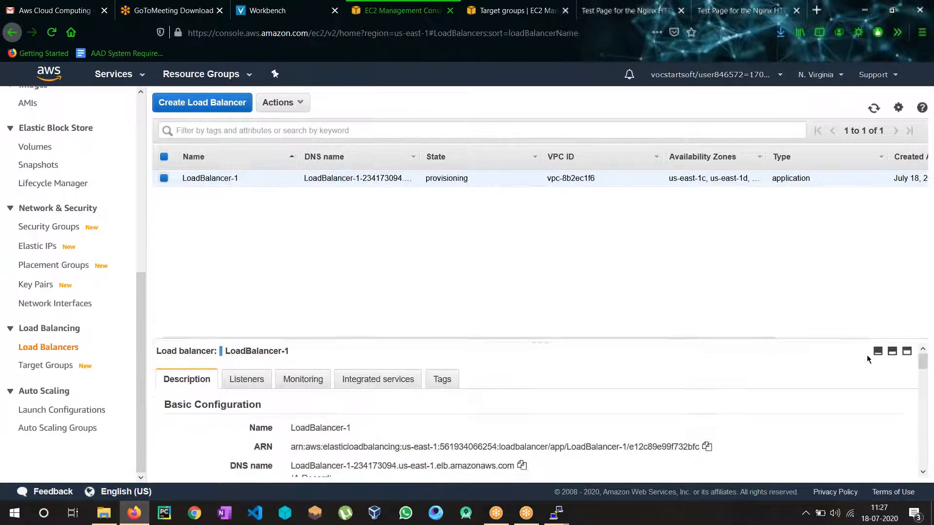
Enlarge the details area of LoadBalancer-1 and examine its basic configuration, from DNS name and state to availability zones
drag(539, 342, 525, 308)
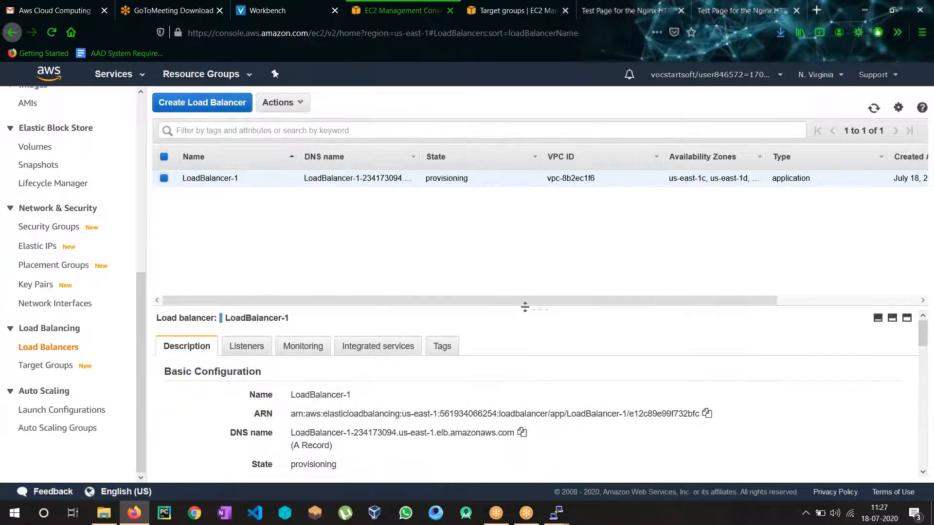
click(907, 319)
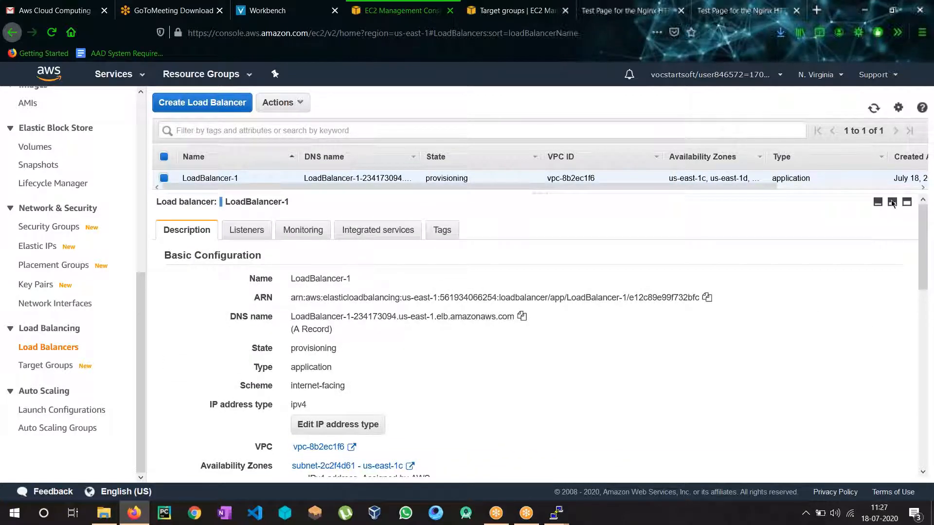
click(891, 202)
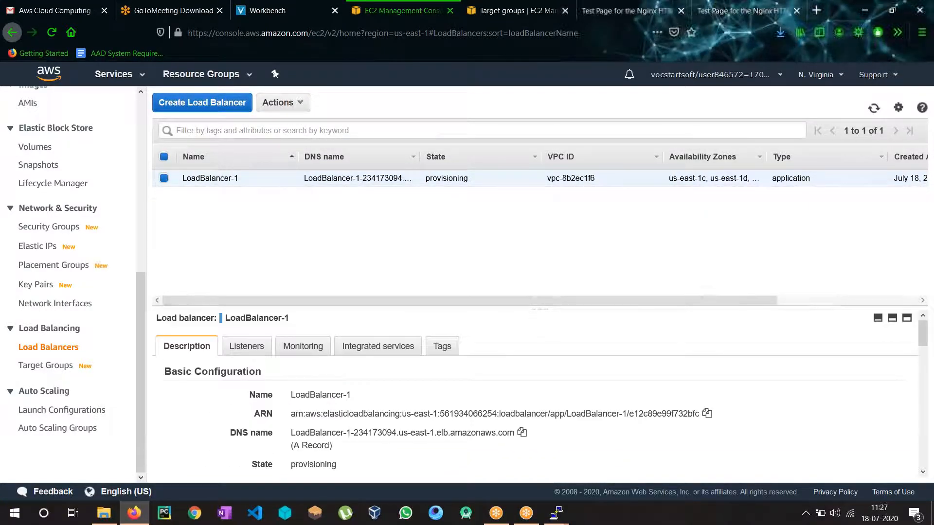
drag(538, 309, 543, 265)
scroll(559, 347, down, 2)
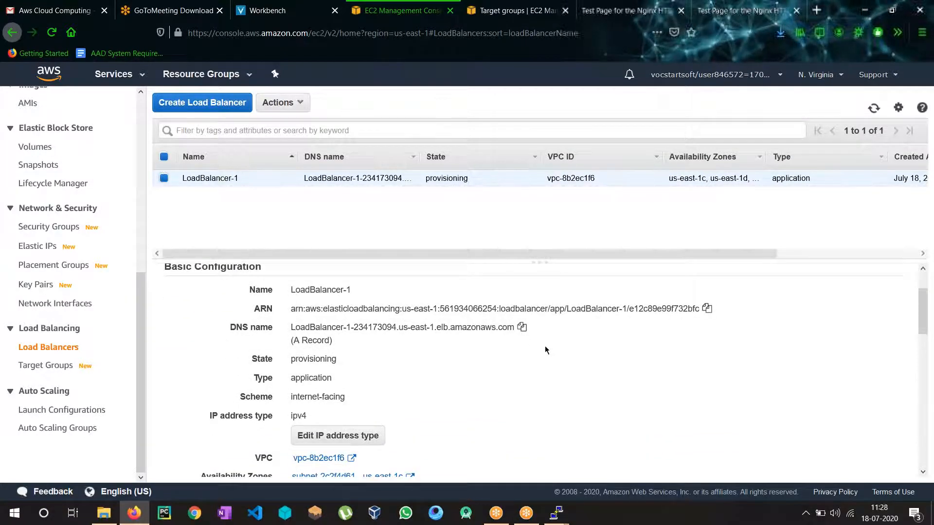
scroll(545, 344, down, 3)
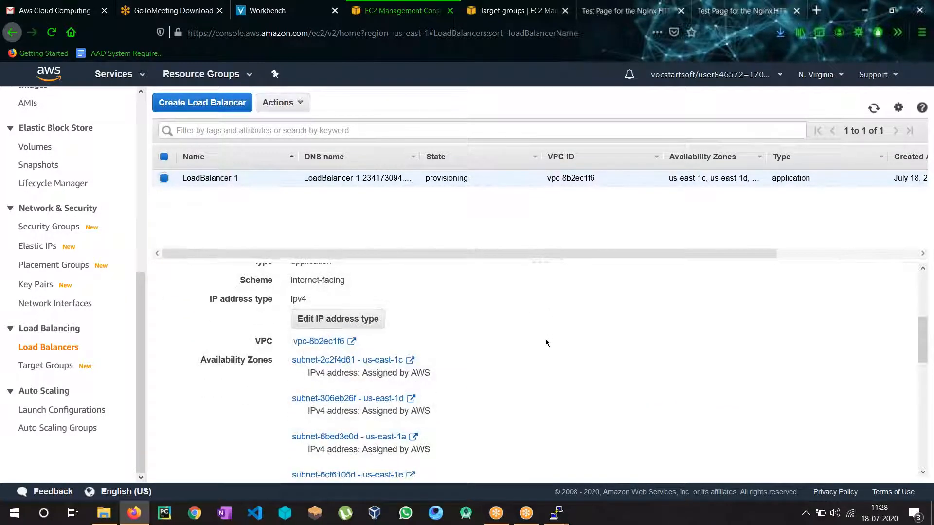
scroll(545, 340, down, 5)
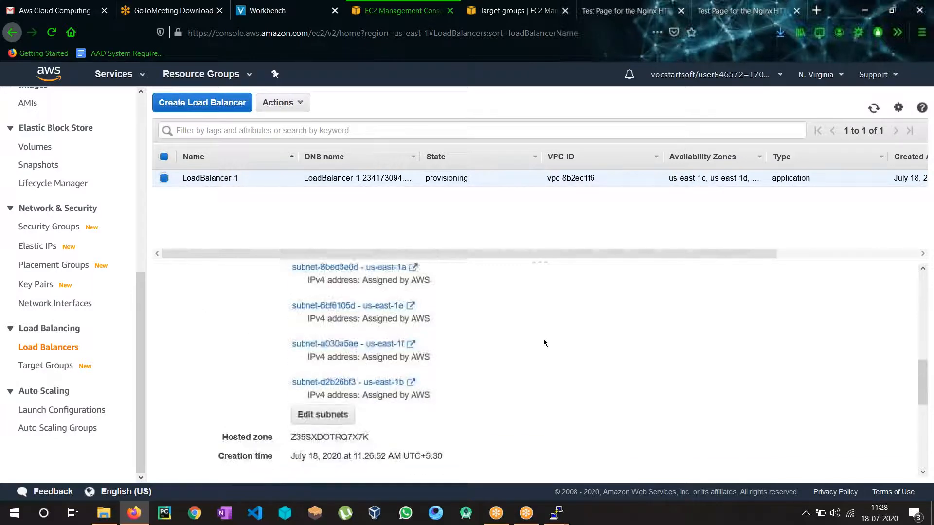
scroll(544, 339, up, 8)
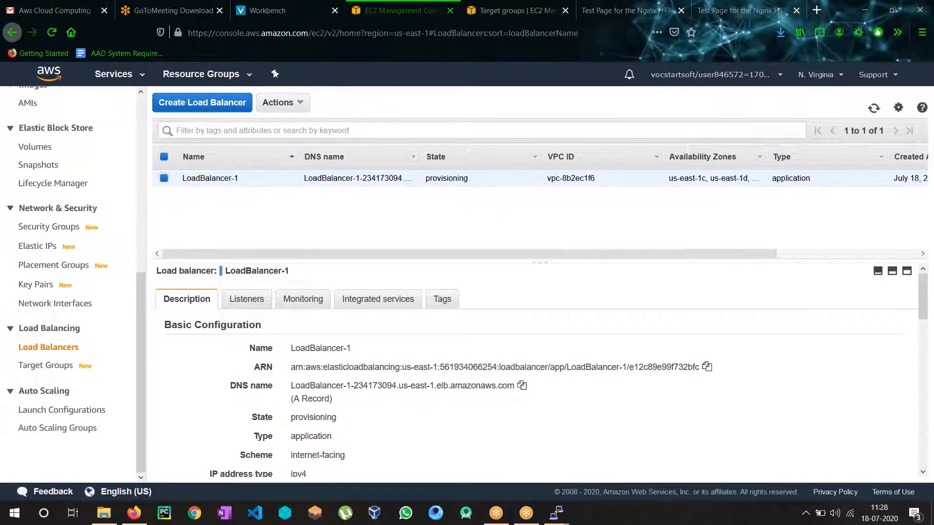
Refresh the load balancer list to check the state of LoadBalancer-1
click(874, 108)
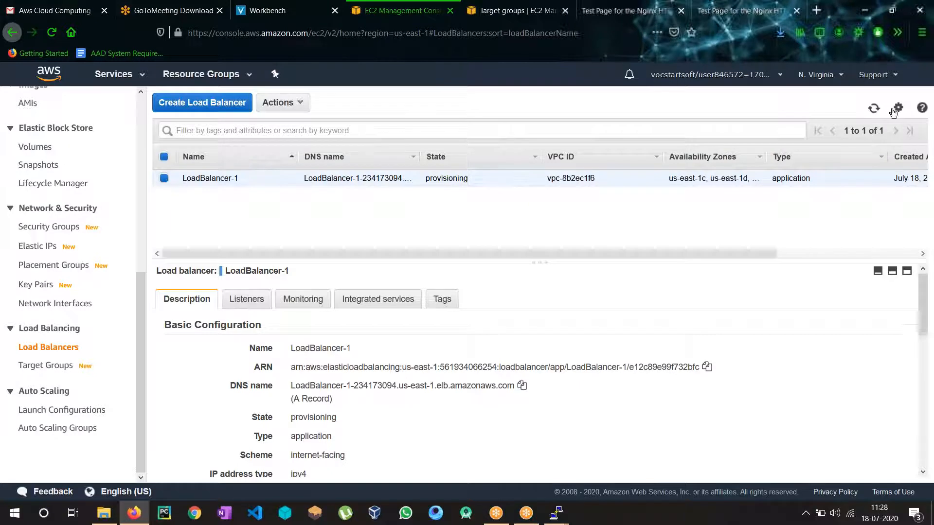
click(874, 110)
click(874, 109)
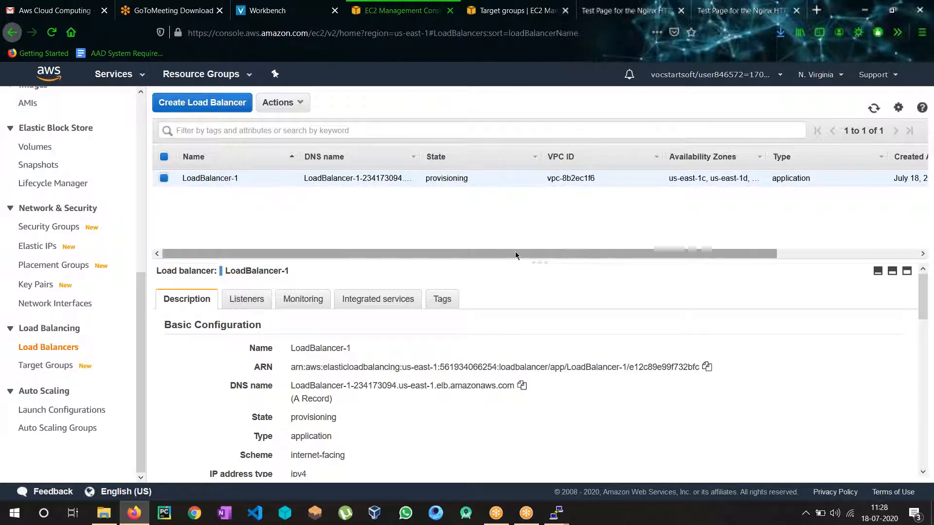
Copy the DNS name of LoadBalancer-1 and open it in a new browser tab
click(522, 386)
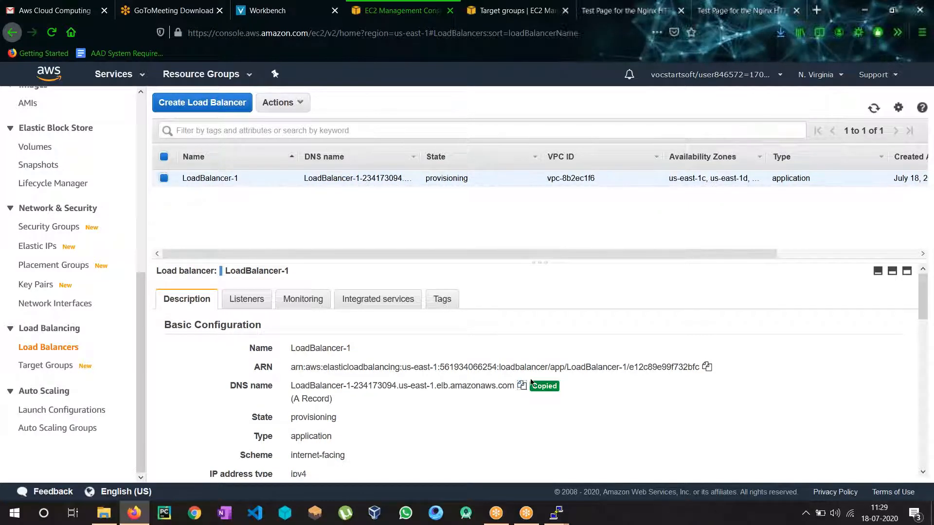
click(524, 385)
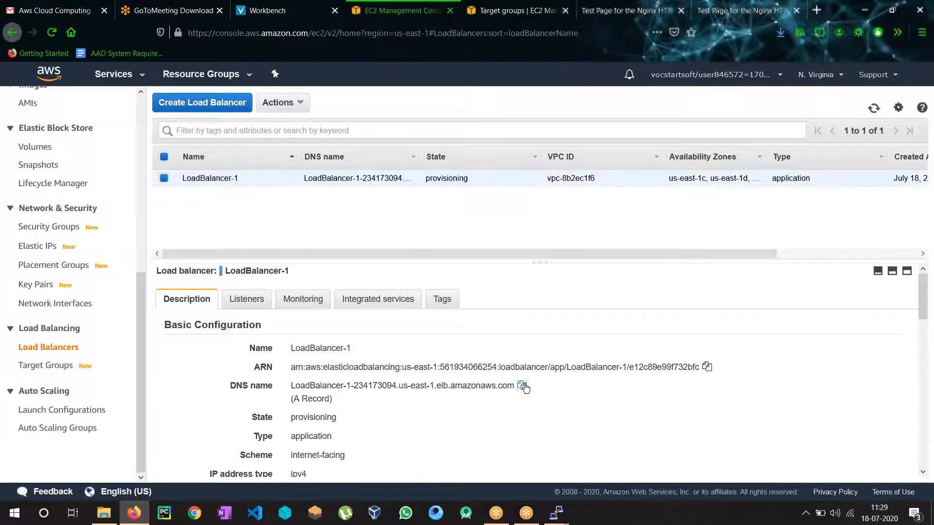
key(ctrl+t)
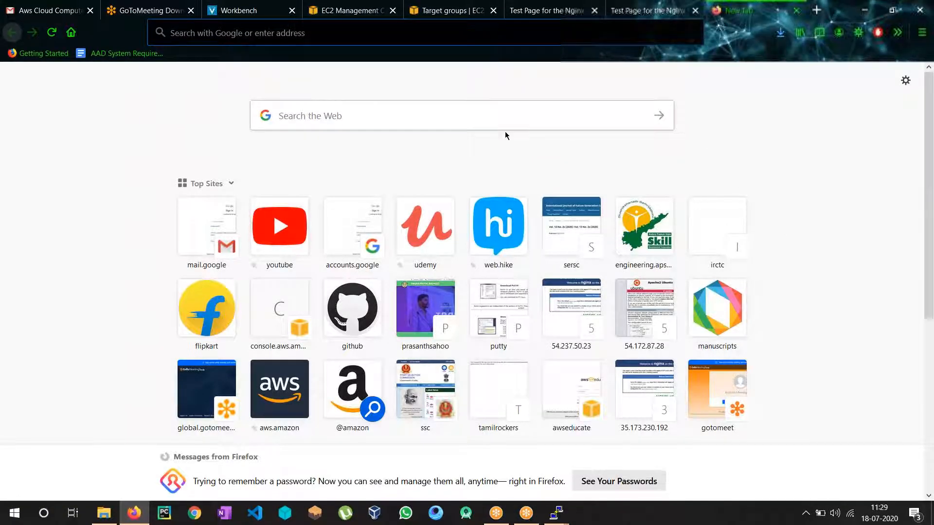
key(ctrl+v)
key(Return)
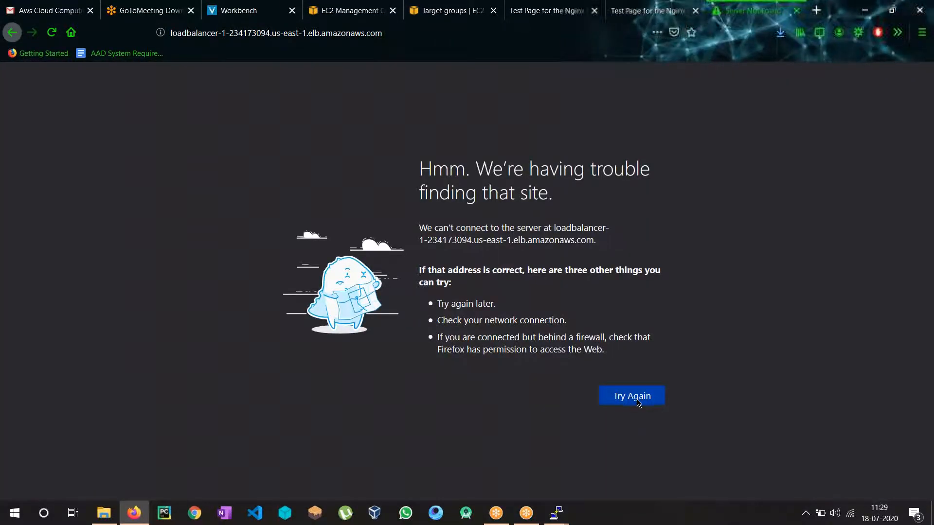
Return to the load balancer list and keep refreshing it until the state of LoadBalancer-1 is active
click(538, 11)
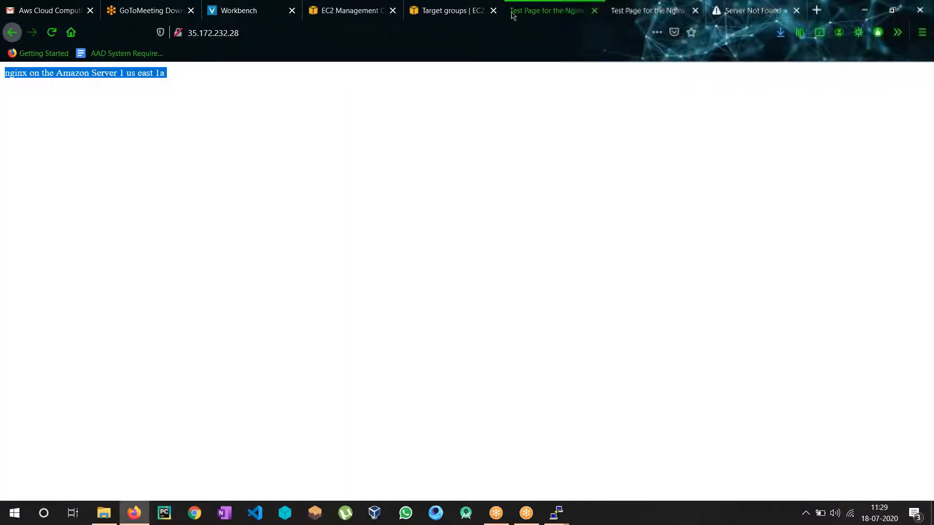
click(449, 11)
click(349, 11)
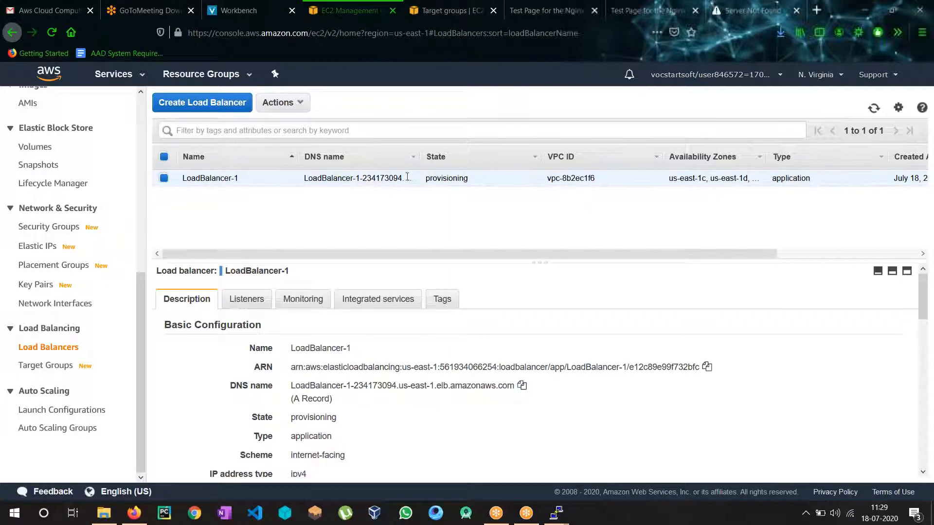
click(873, 109)
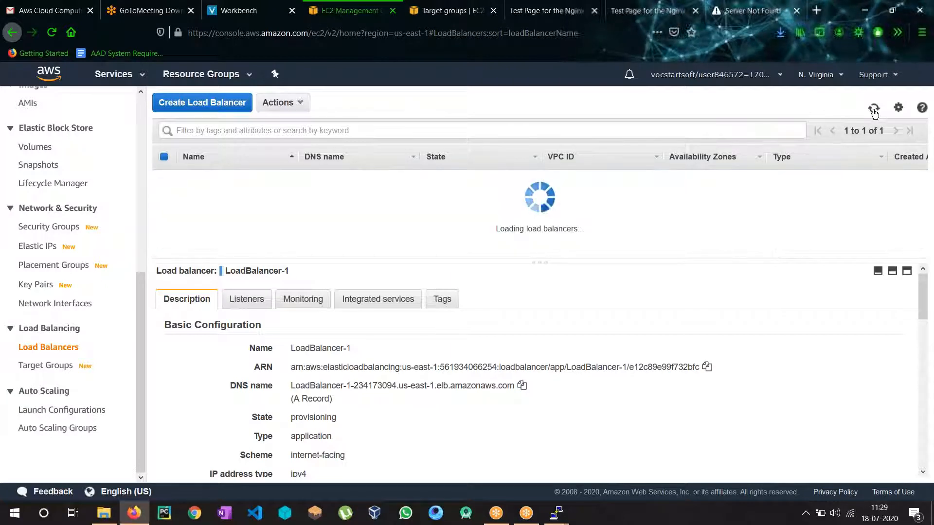
click(870, 112)
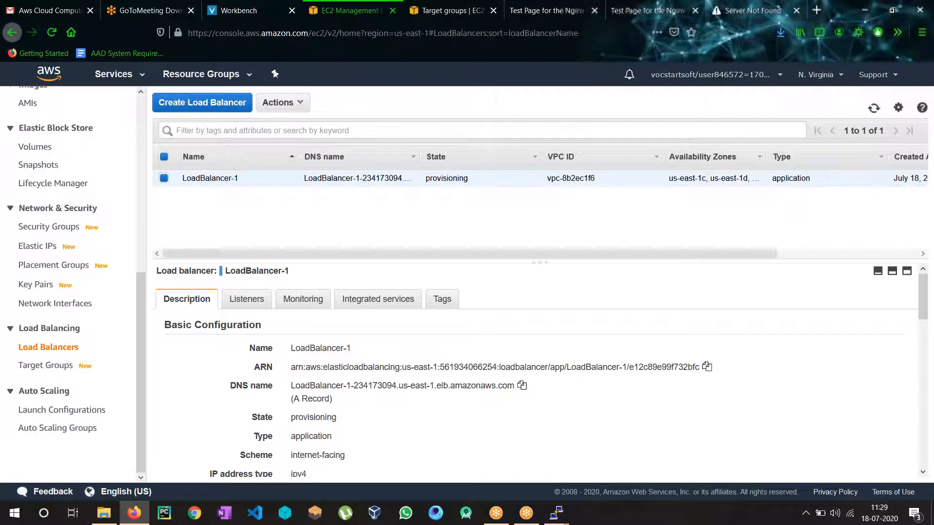
click(873, 108)
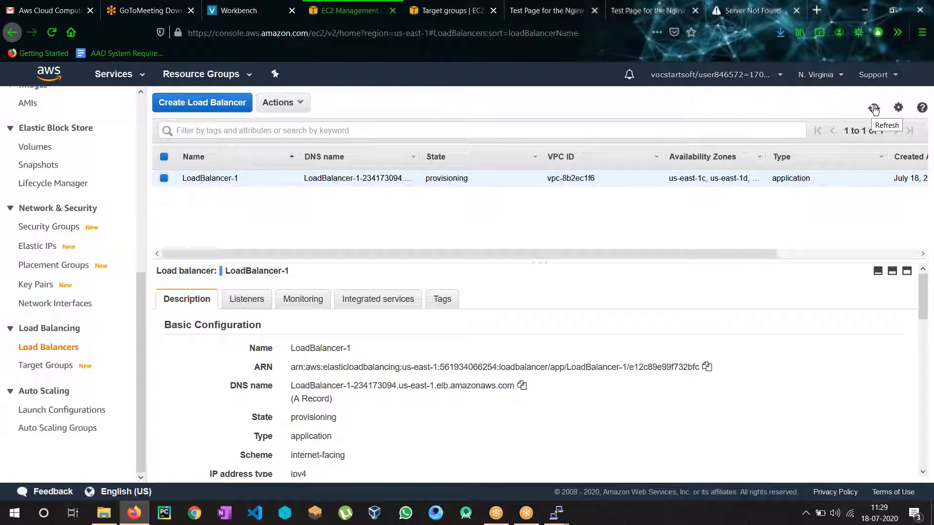
click(875, 110)
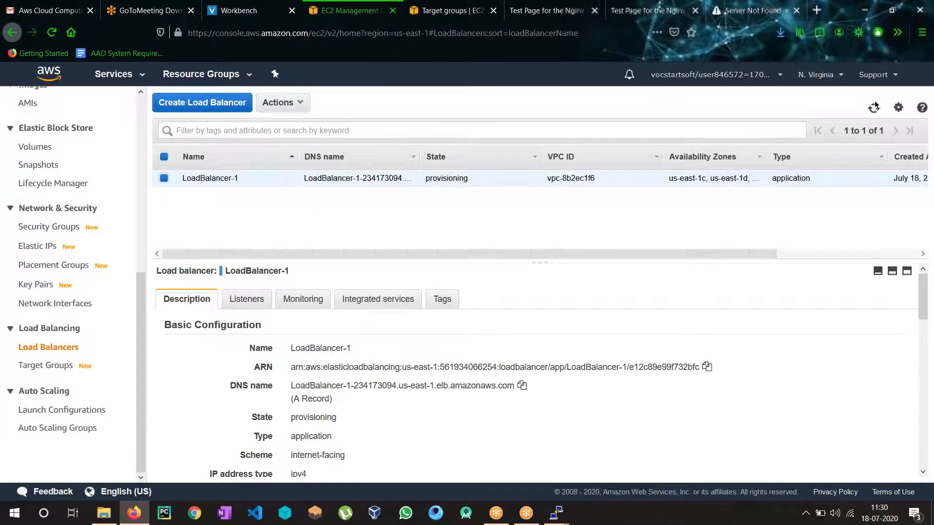
click(874, 108)
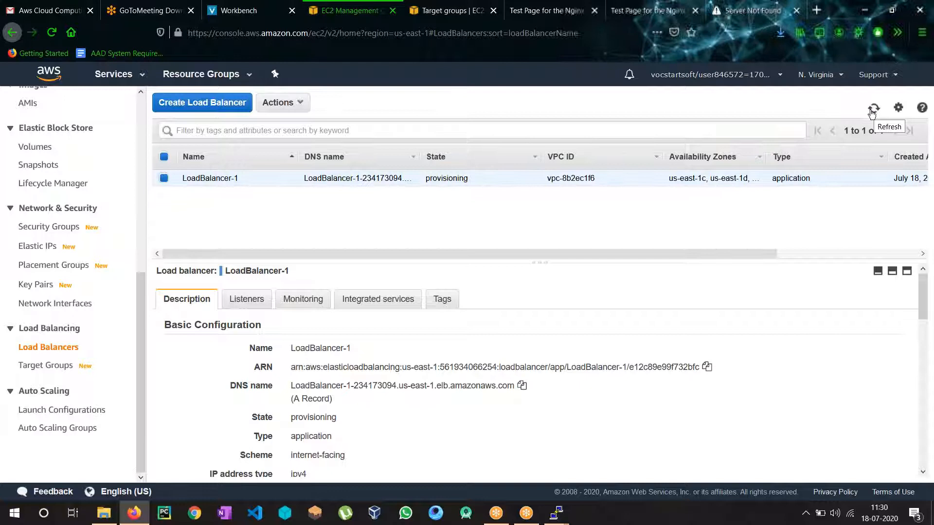
click(872, 107)
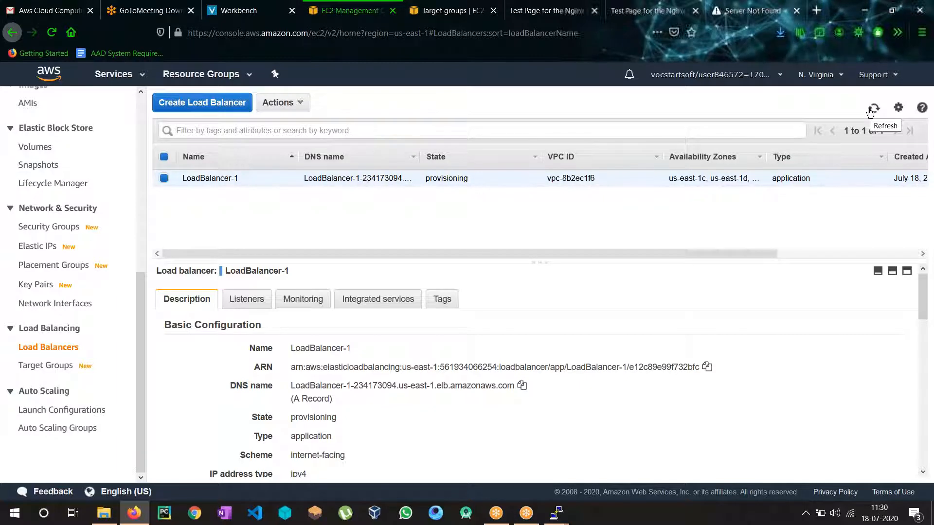
click(872, 108)
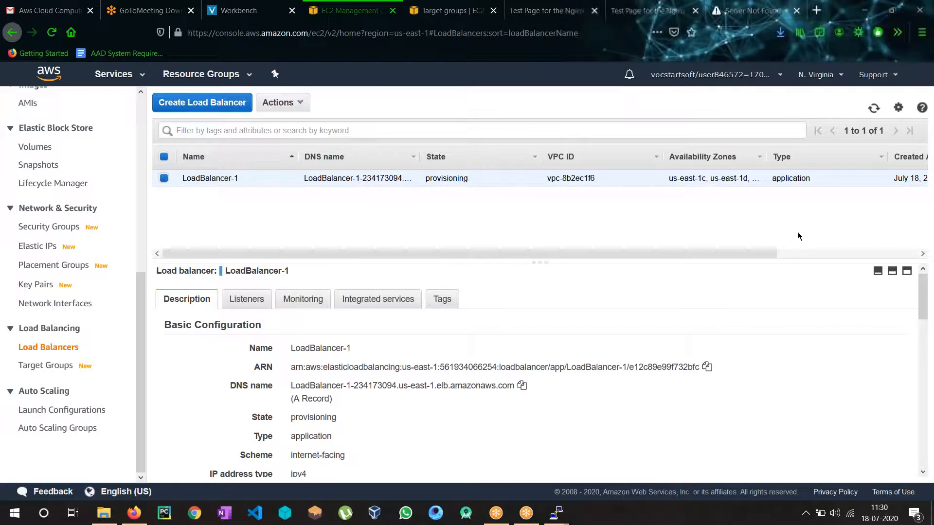
click(874, 111)
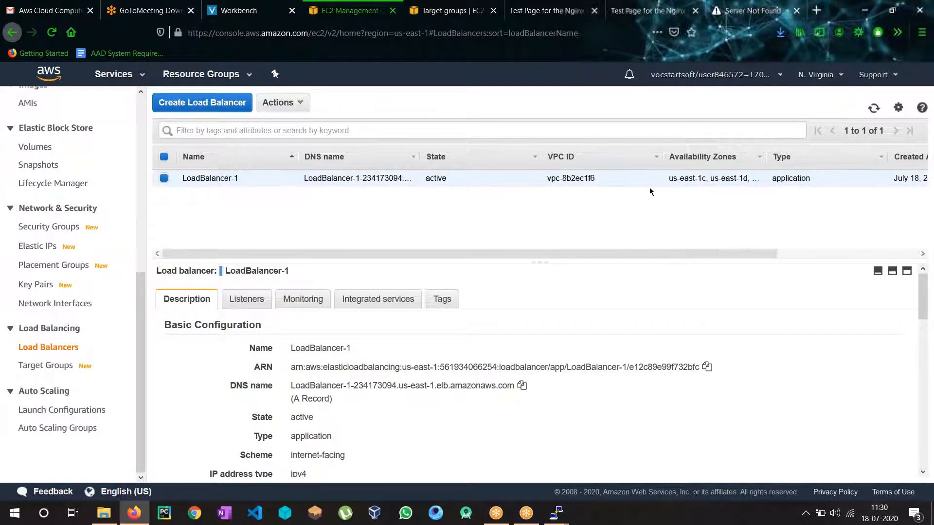
drag(448, 180, 411, 180)
click(442, 188)
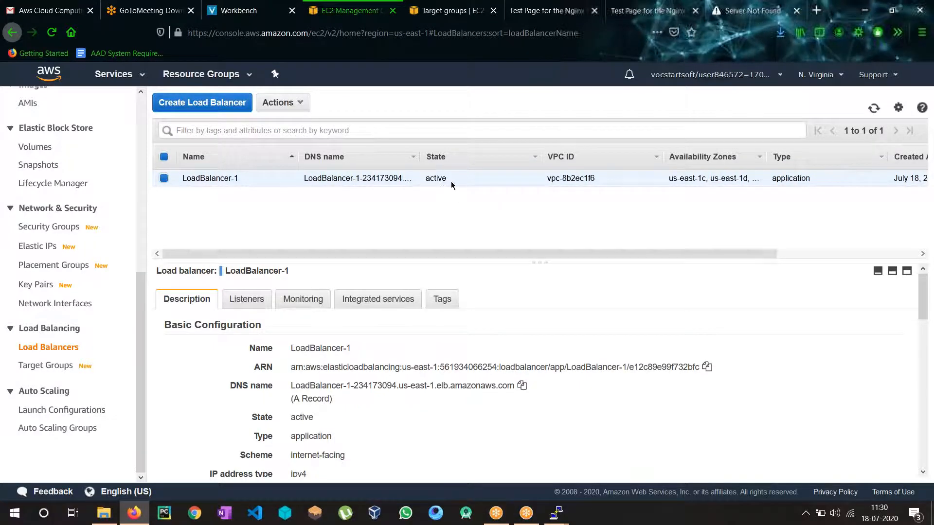
double_click(443, 183)
click(544, 215)
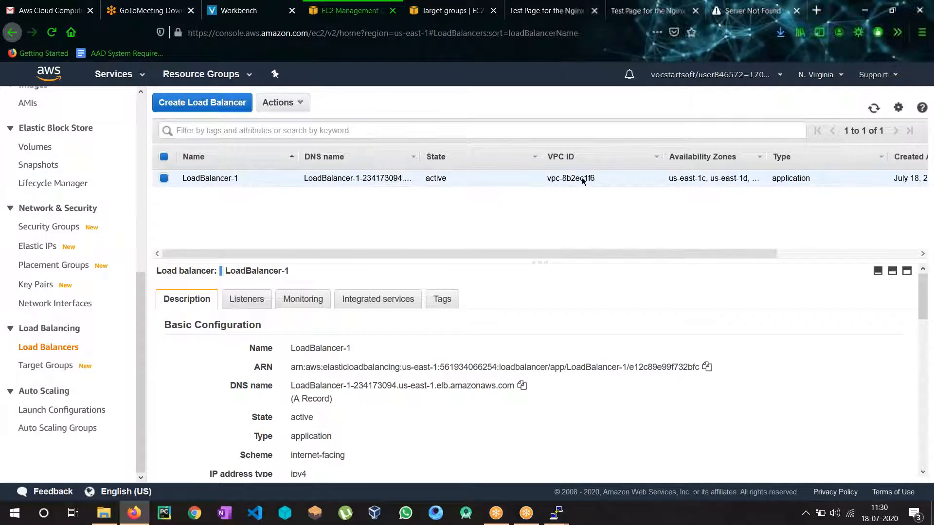
Return to the load balancer's DNS address, retry loading the page, and check which web server responds
click(739, 17)
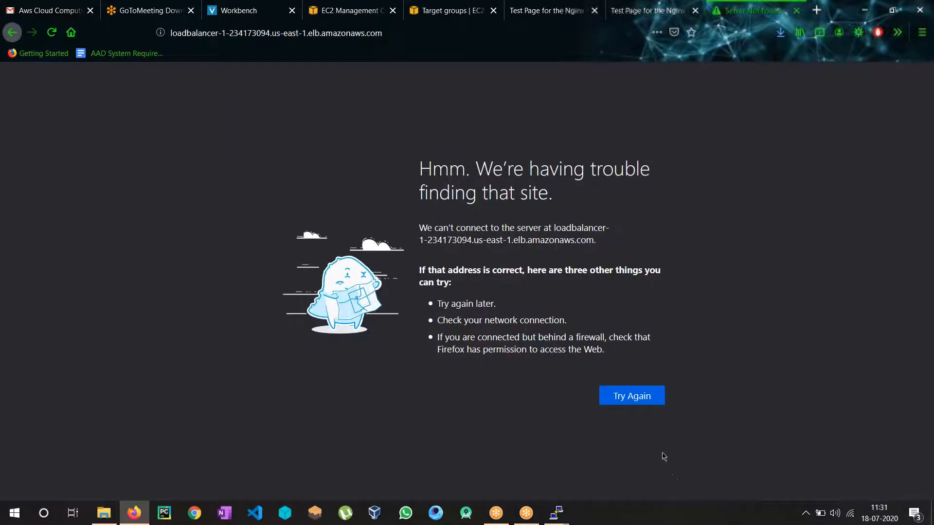
click(656, 394)
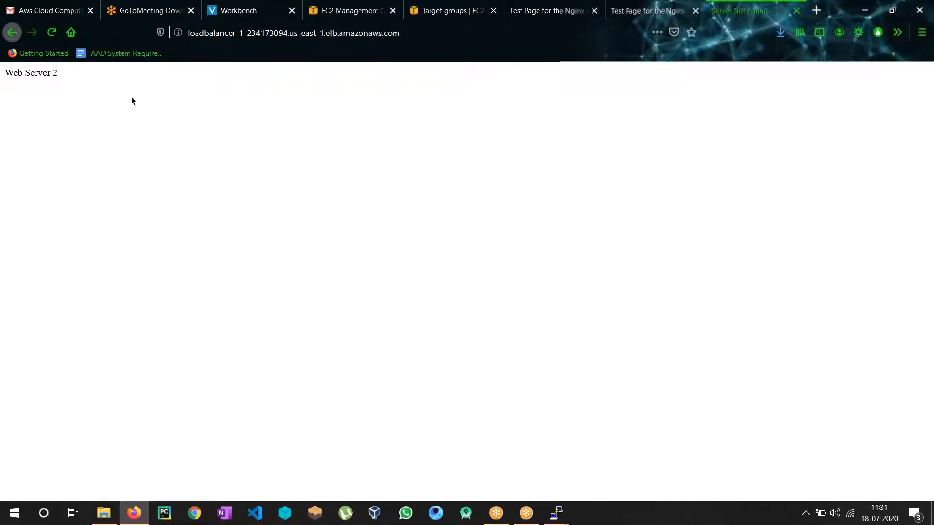
drag(66, 77, 8, 71)
click(101, 73)
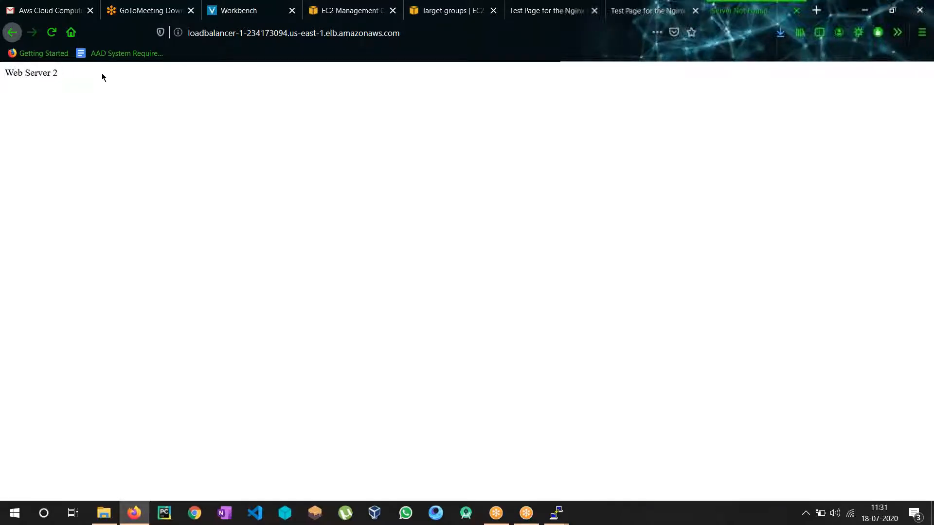